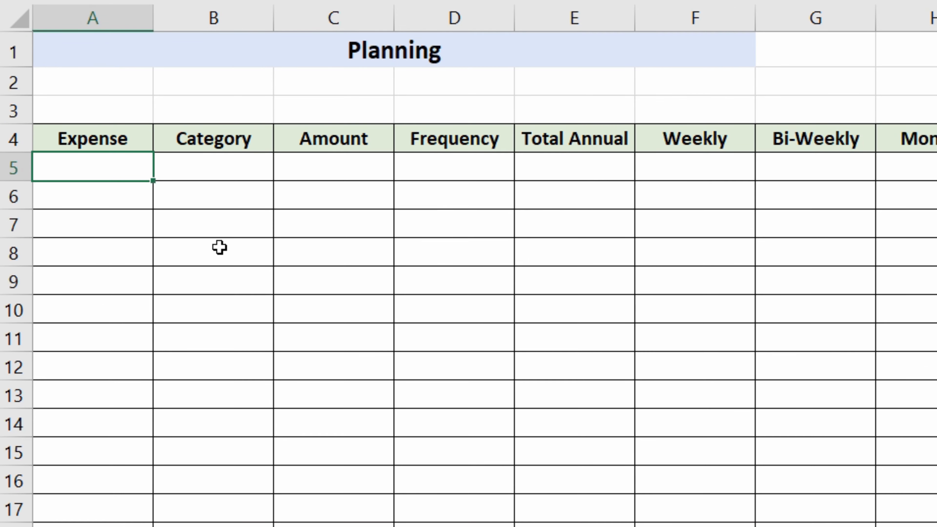
Step: Enter the expenses Mortgage, Loans and House Insurance in cells A5 to A7
type("Mortgage")
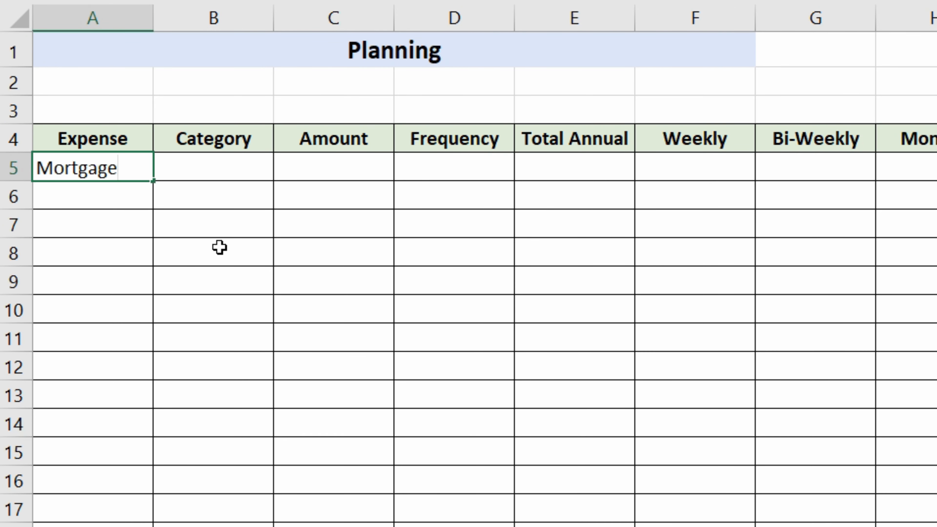
key("Return")
type("Loans")
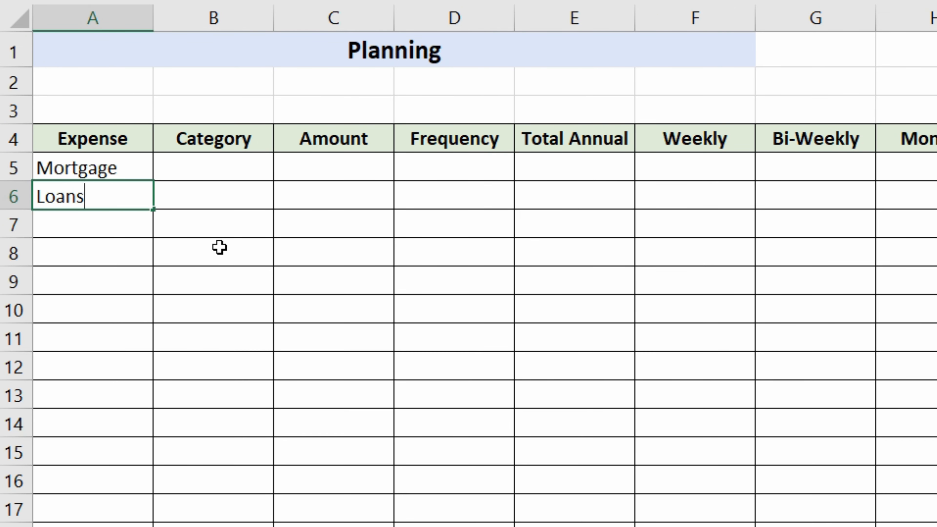
key("Return")
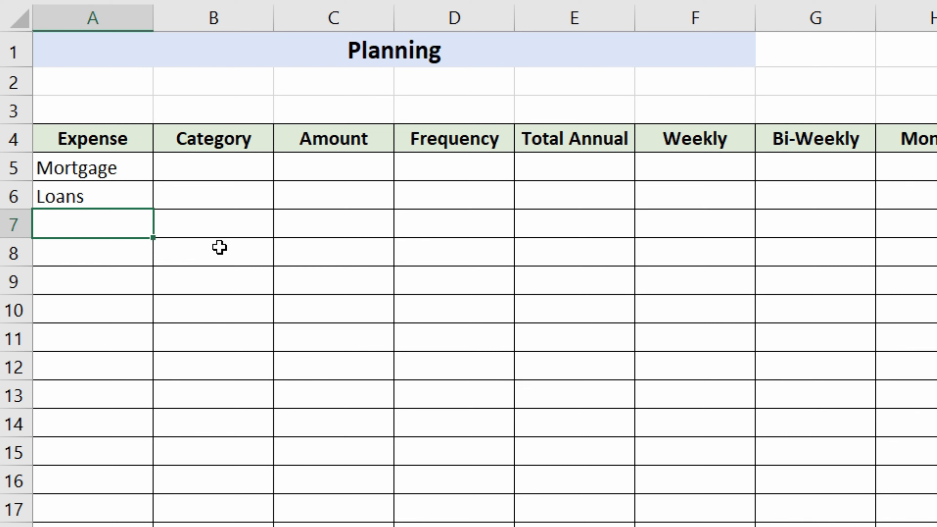
type("House")
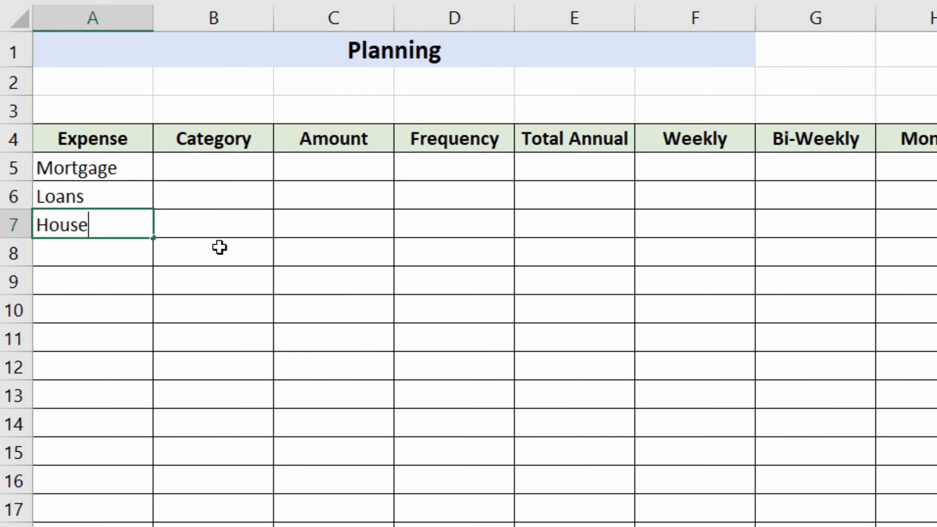
type(" Insurance")
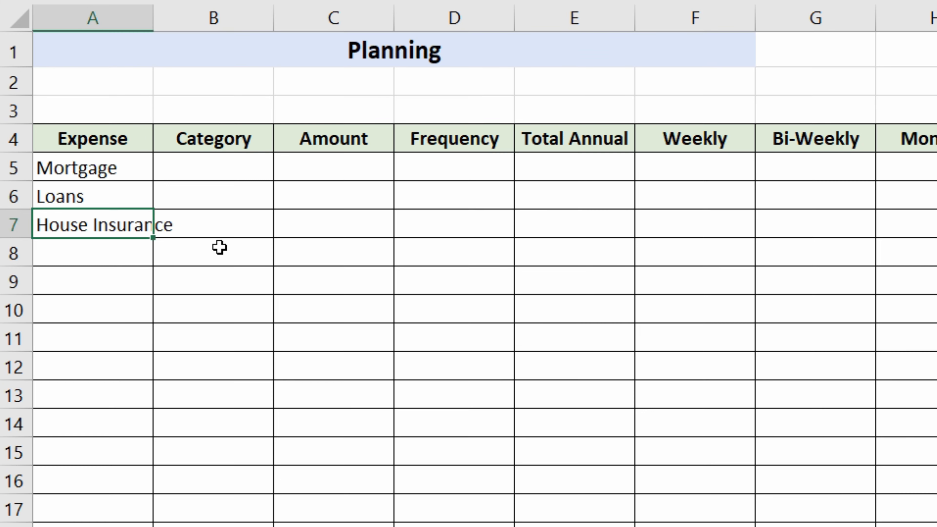
key("Return")
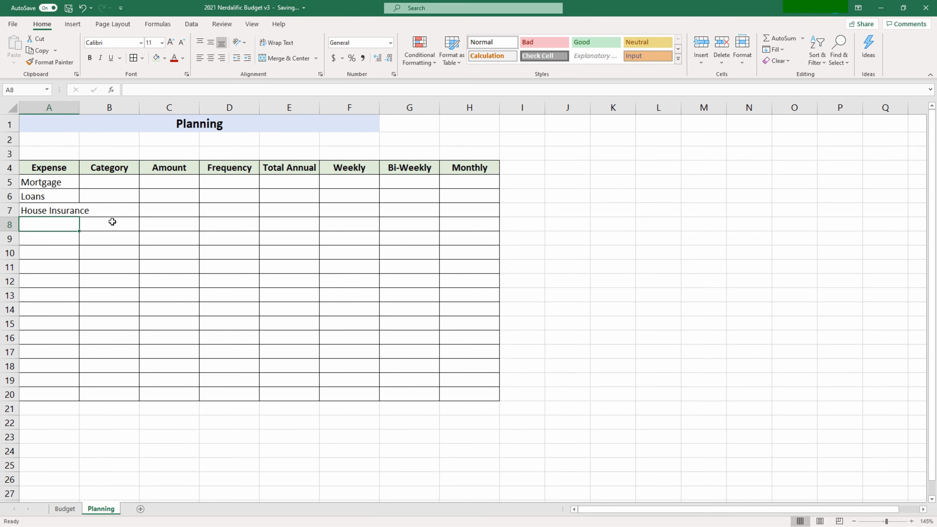
Step: Add Life Insurance and Mortgage Insurance to the Expense column in cells A8 and A9
type("Life IN")
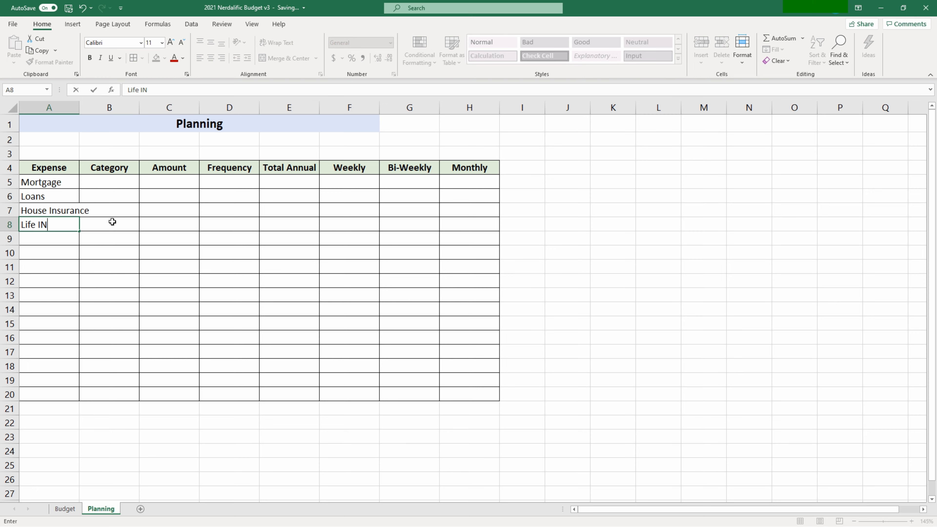
key("BackSpace")
type("nsurance")
key("Return")
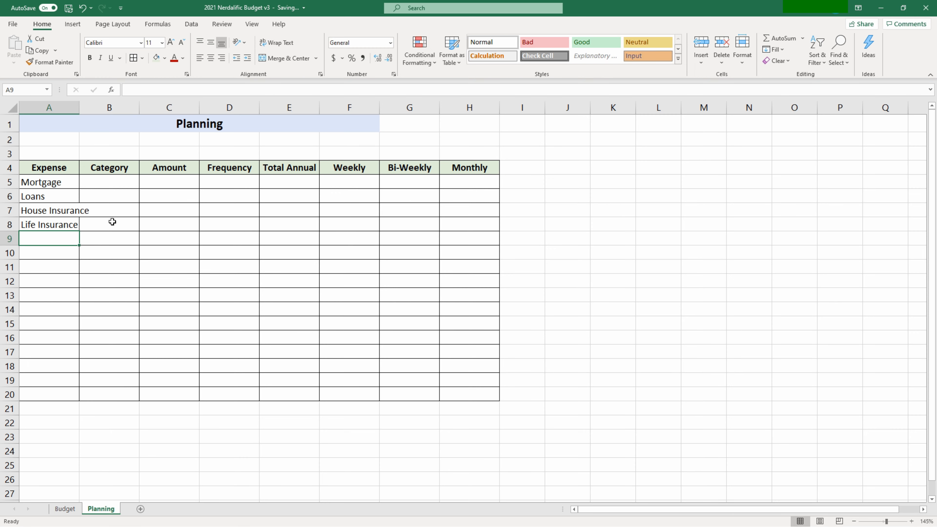
type("Mortgage ")
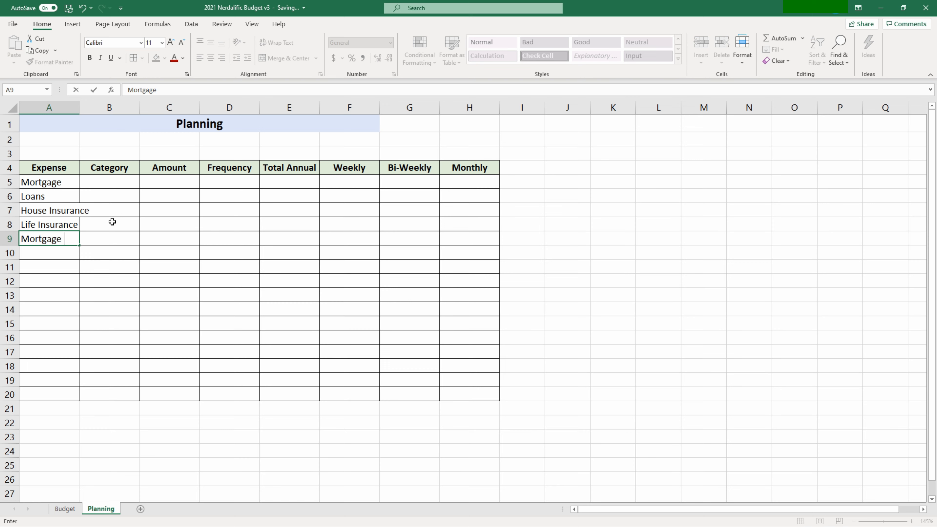
type("Insurance")
key("Return")
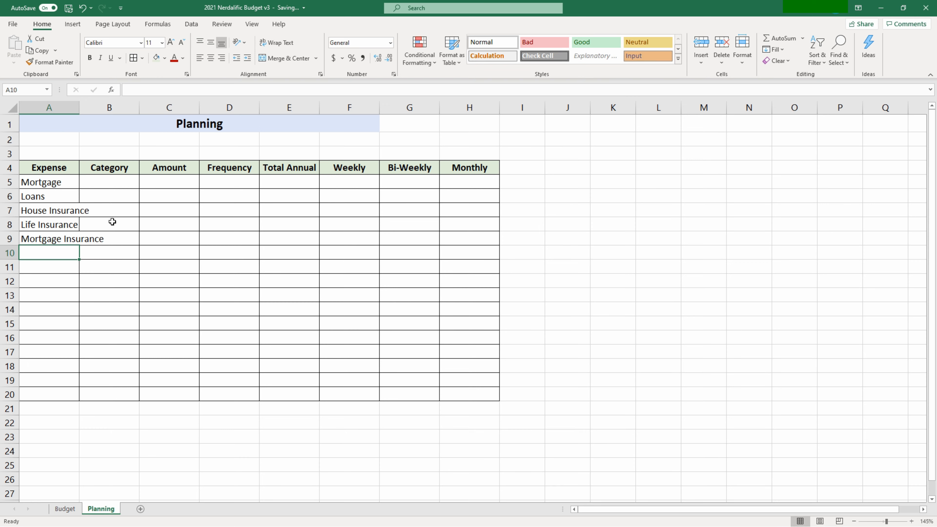
Step: Add Vehicle Insurance and Car Payments in cells A10 and A11, and autofit column A's width to its contents
type("Vehicle ")
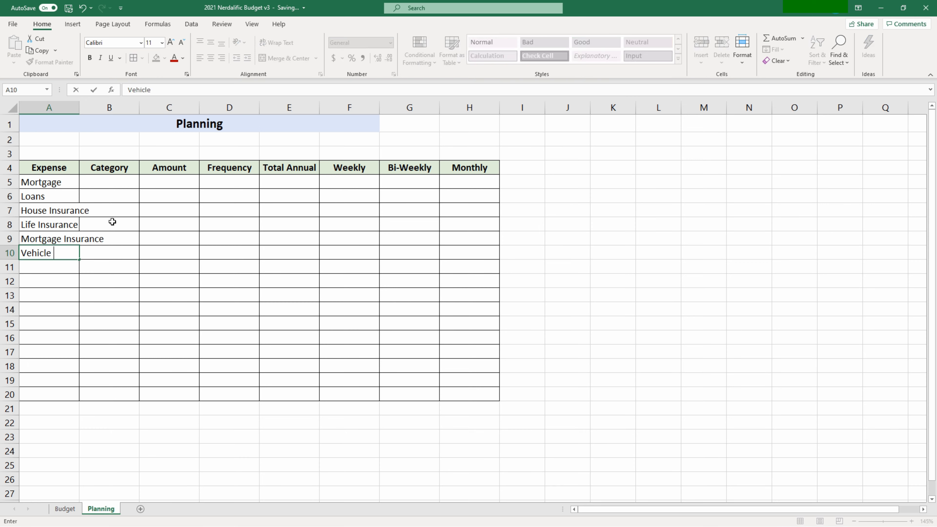
type("Inus")
key("BackSpace")
key("BackSpace")
type("surance")
key("Return")
type("Car P")
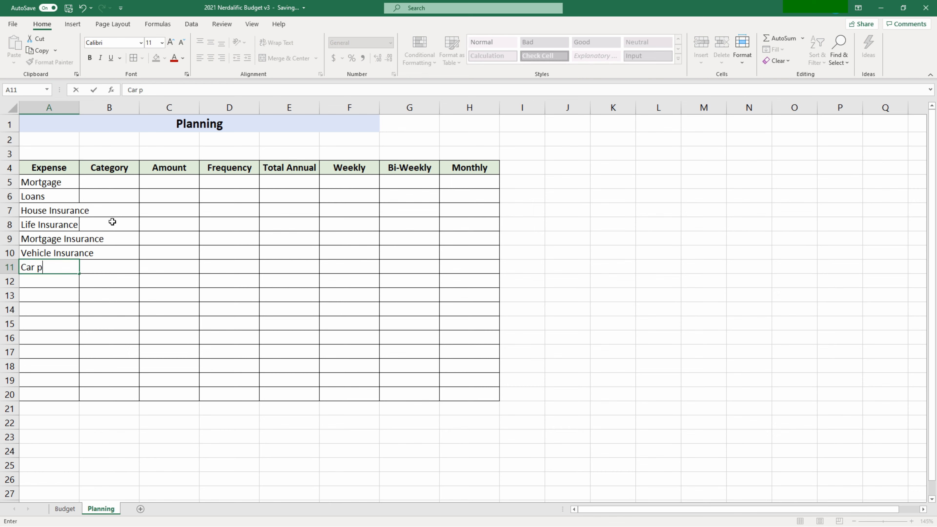
type("ayments")
key("Return")
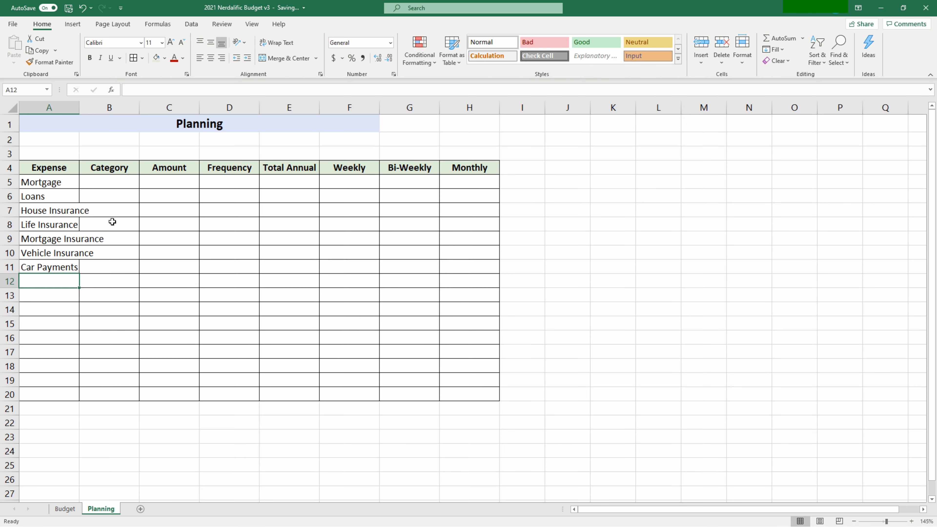
double_click(80, 109)
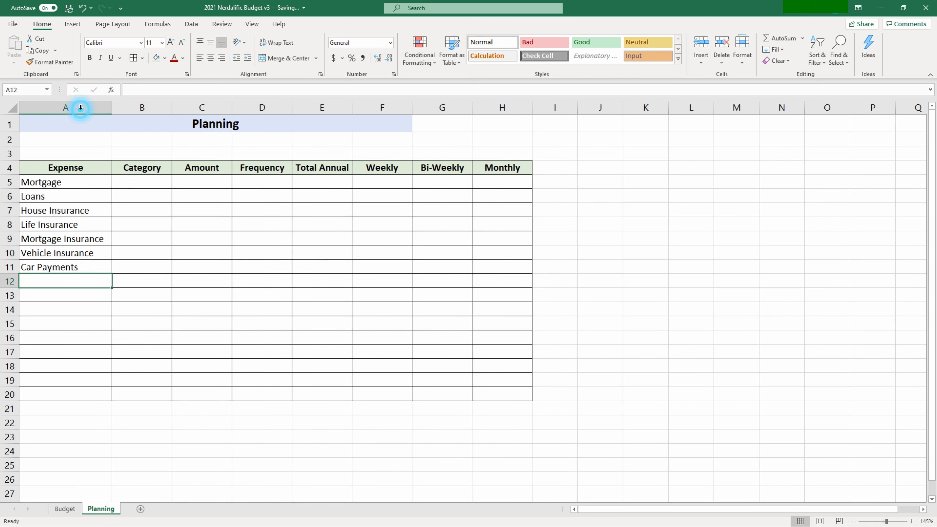
Step: Enter the category Debt for Loans in B6 and Insurance for House Insurance in B7
left_click(159, 186)
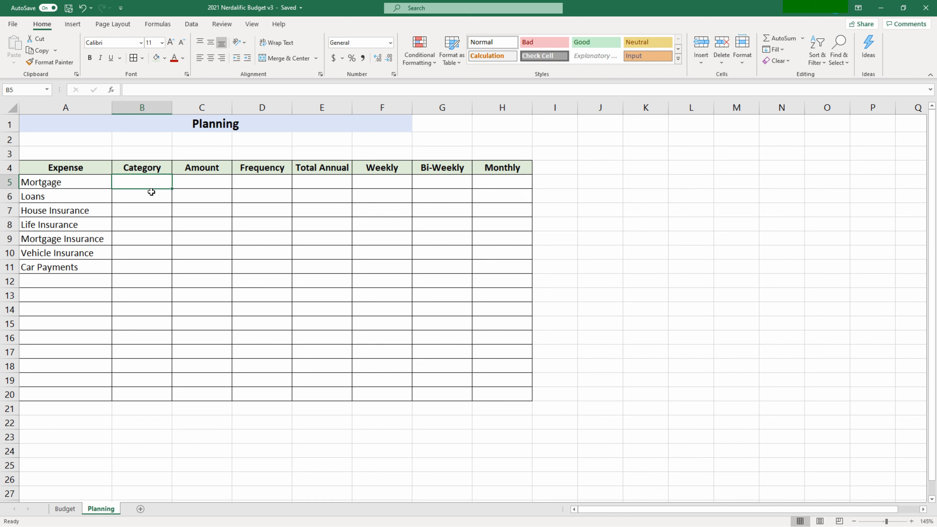
left_click(150, 192)
type("Debt")
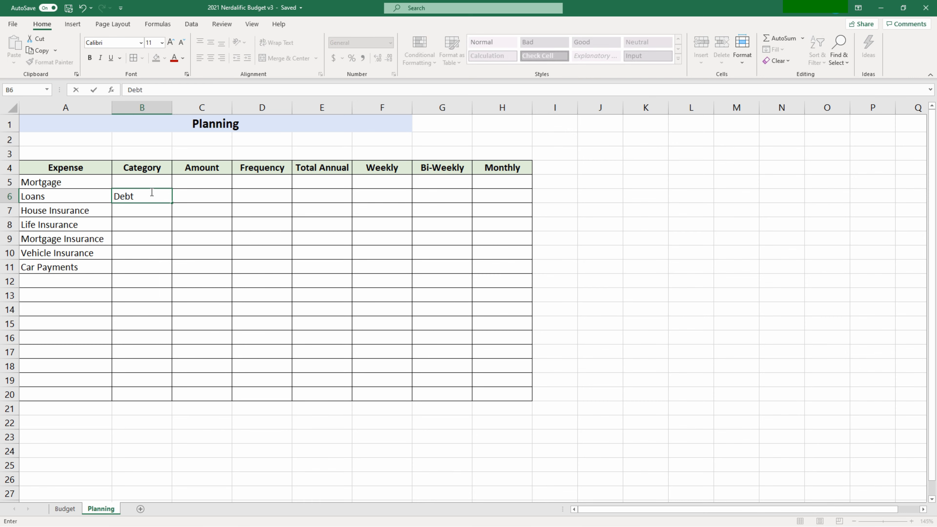
key("Return")
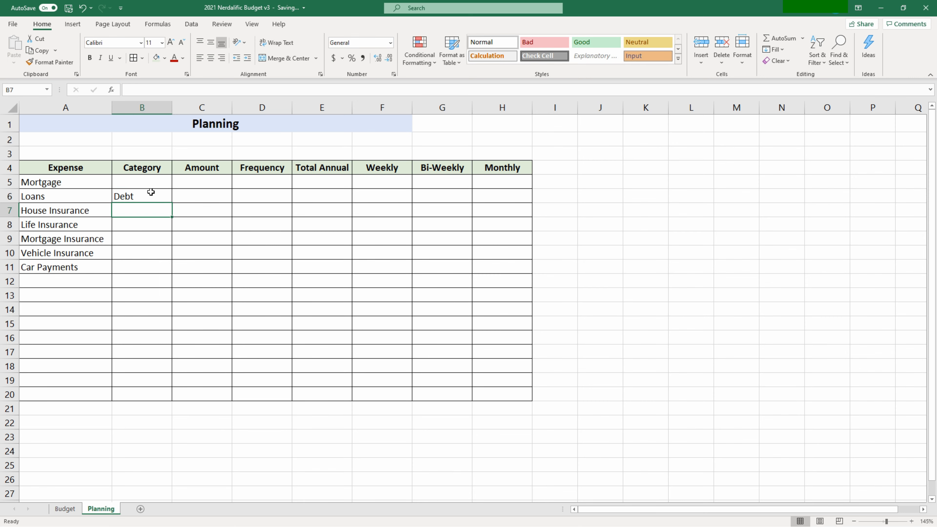
type("Insura")
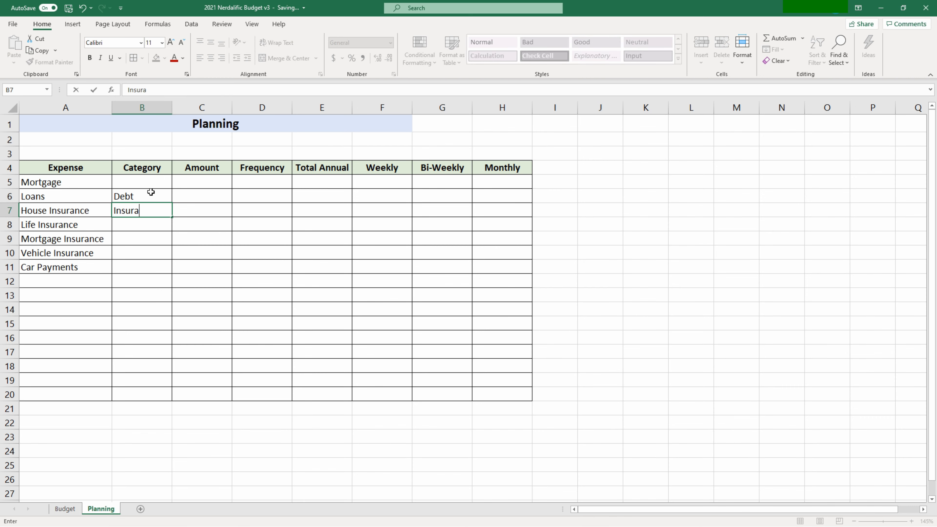
type("nce")
key("Return")
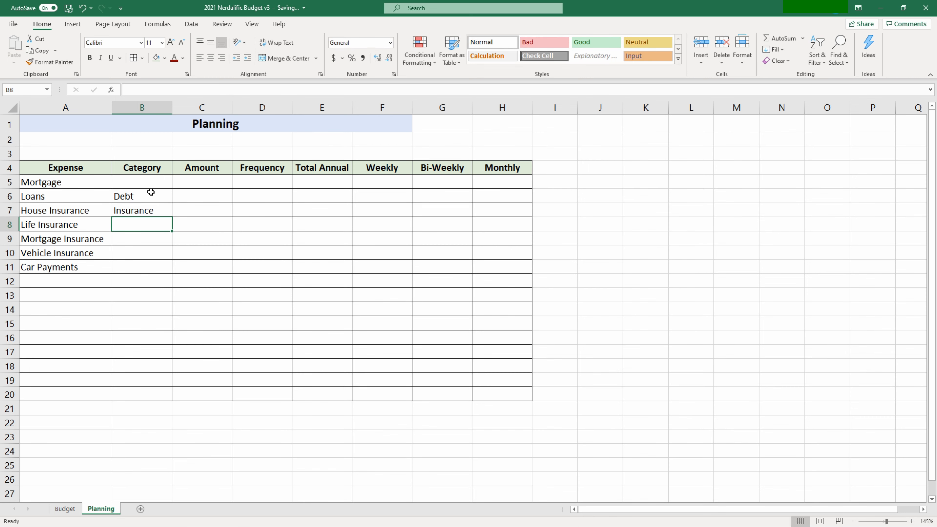
Step: Fill the Insurance category down to the life, mortgage and vehicle insurance rows, cells B8 to B10
key("ctrl+d")
key("Down")
key("ctrl+d")
key("Down")
key("ctrl+d")
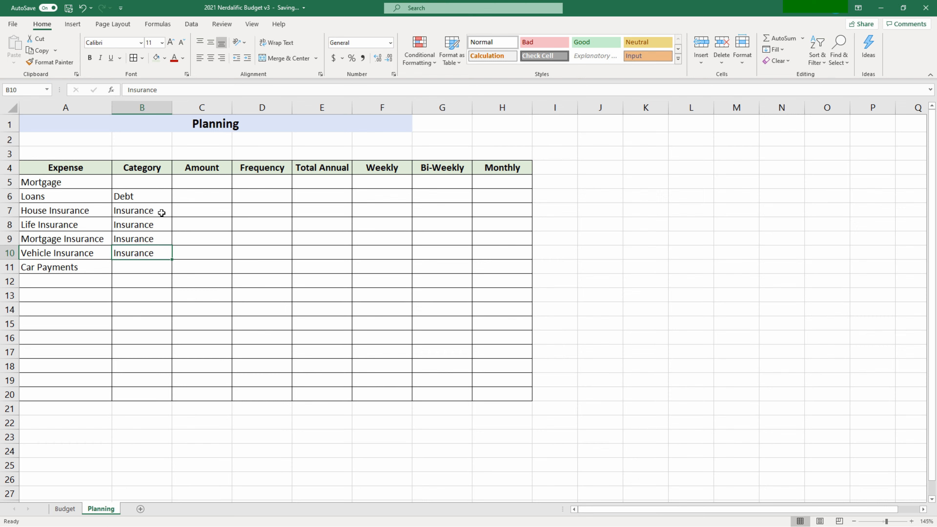
left_click(159, 262)
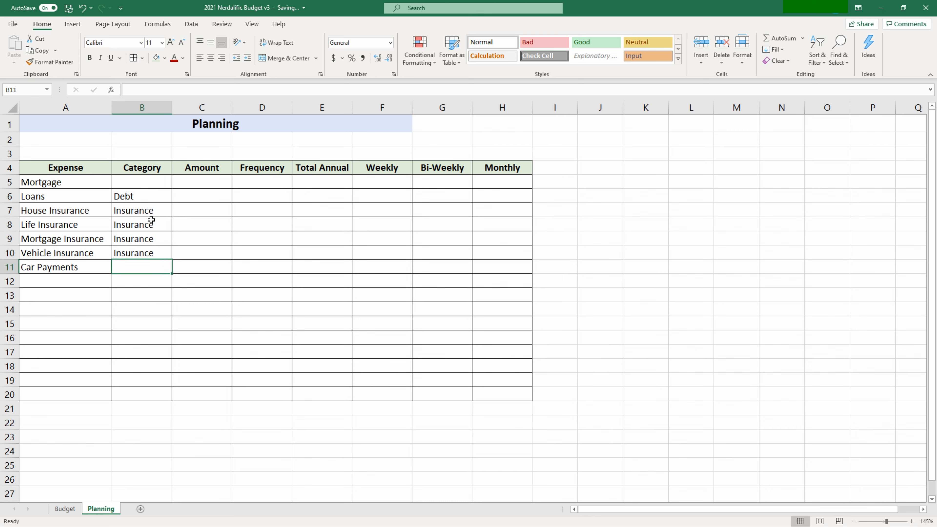
left_click(141, 183)
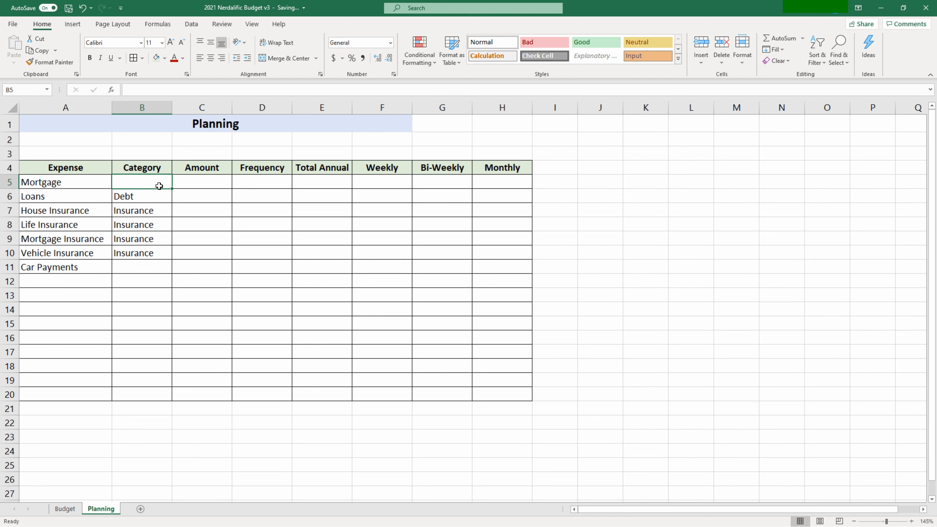
Step: Enter the expenses Hydro/Heat, Phone and Water in cells A12 to A14
left_click(107, 281)
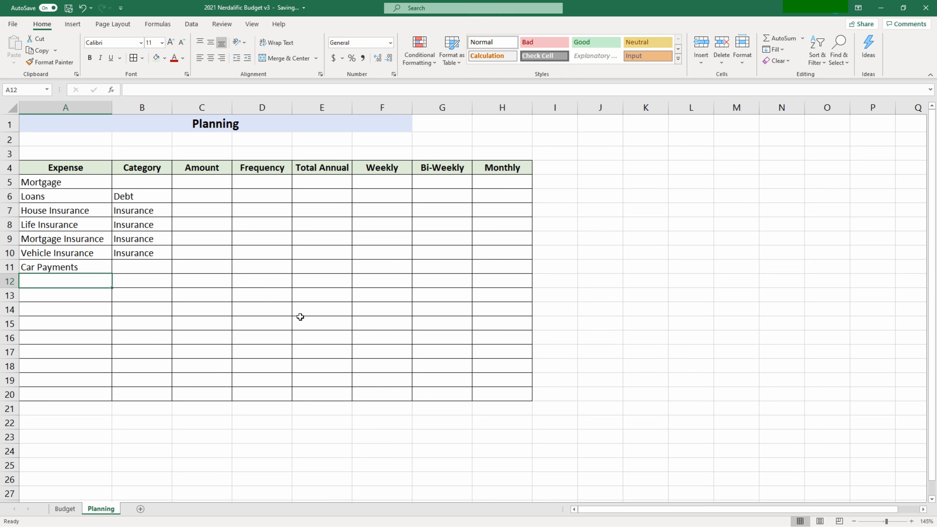
type("Hydro/")
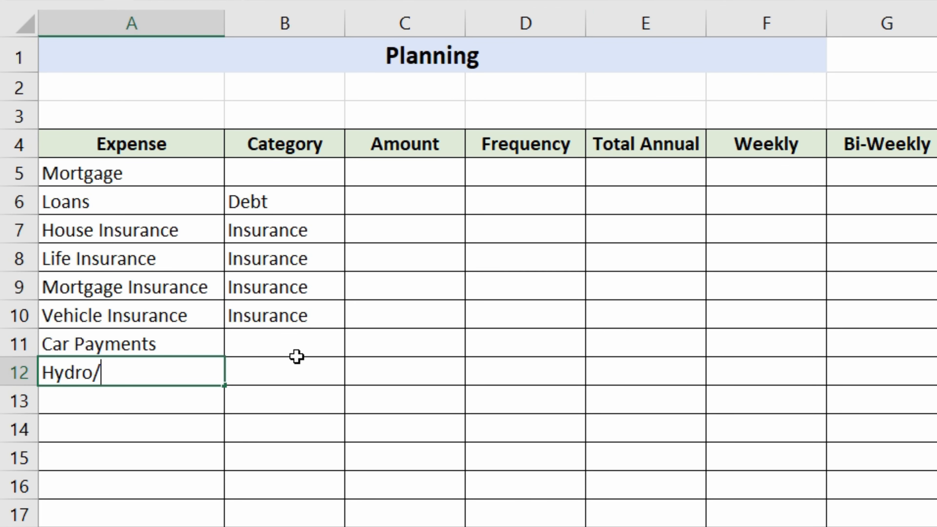
type("Heat")
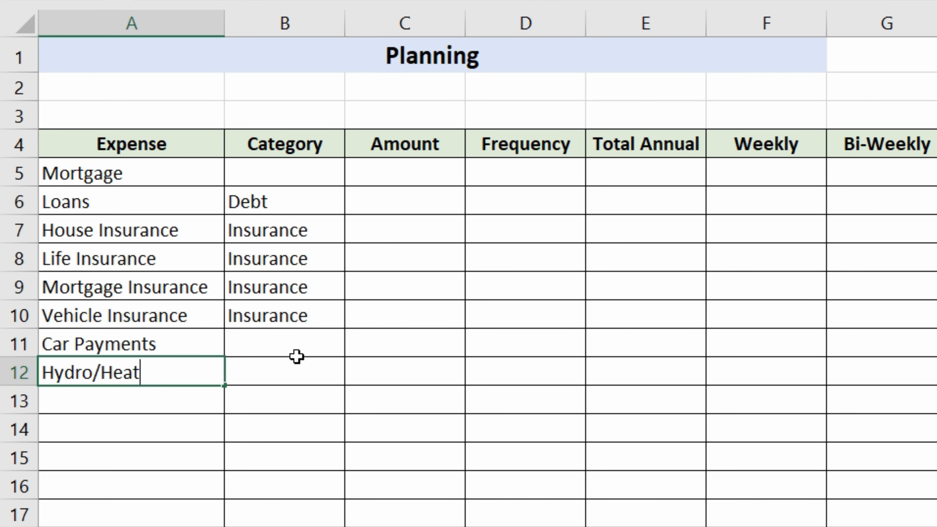
key("Return")
type("Phone")
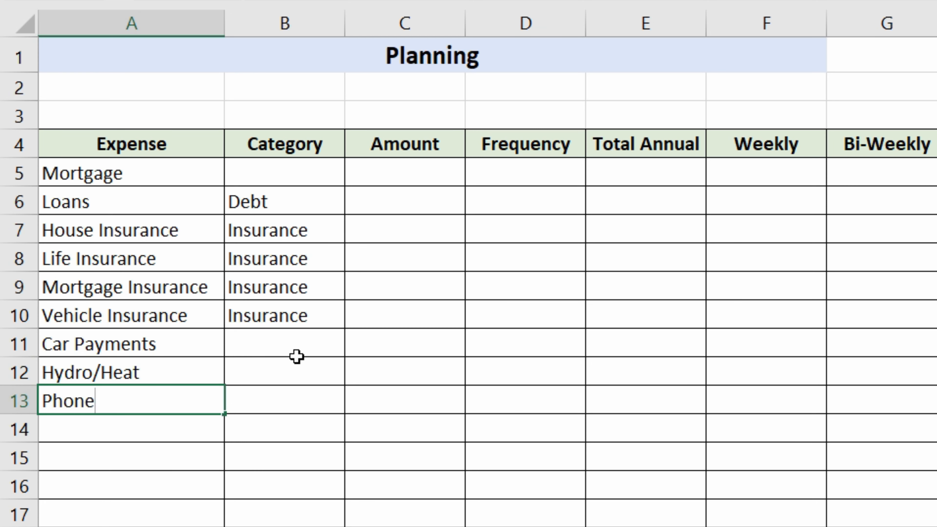
key("Return")
type("Water")
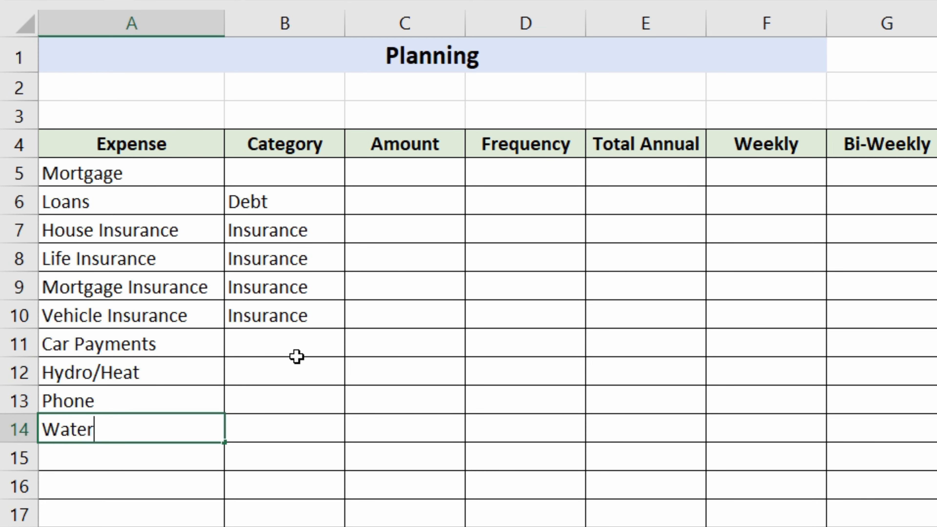
key("Return")
Step: Add Credit Card to the Expense column in cell A15, below Water
key("Up")
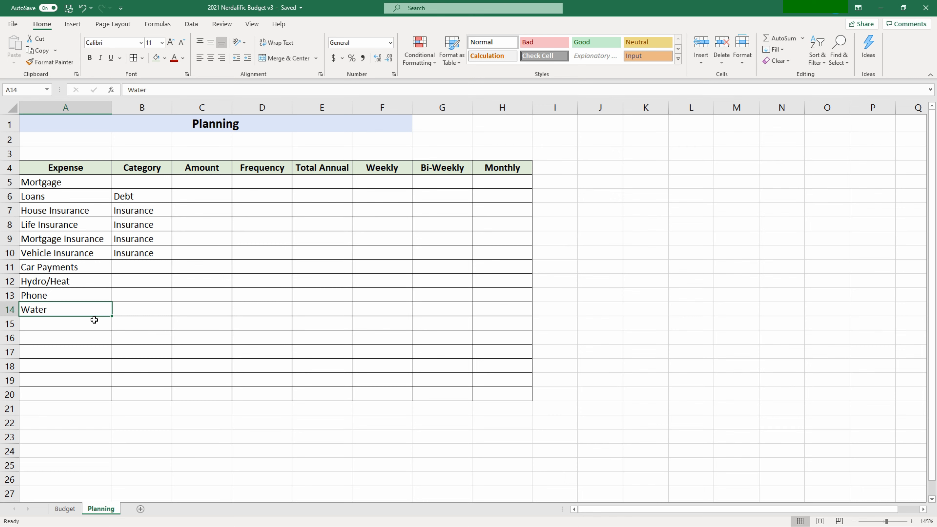
key("Up")
key("Up")
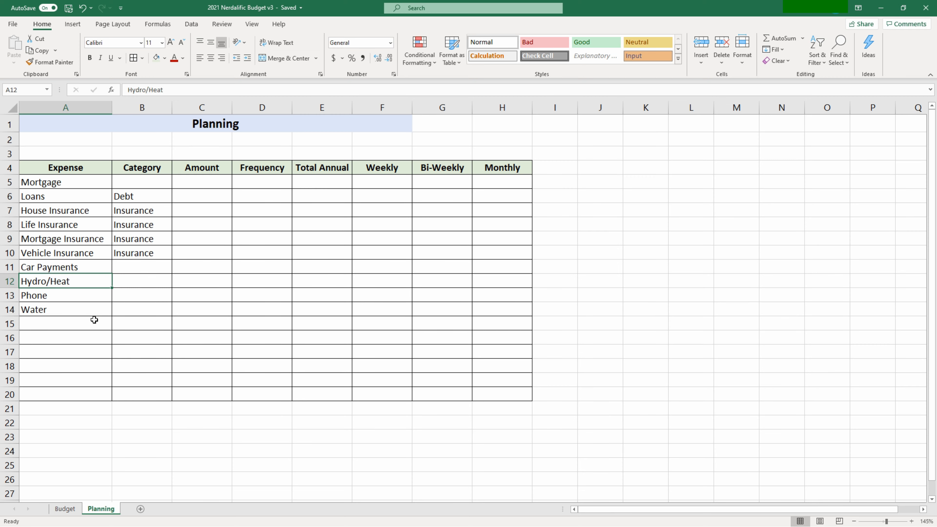
left_click(94, 319)
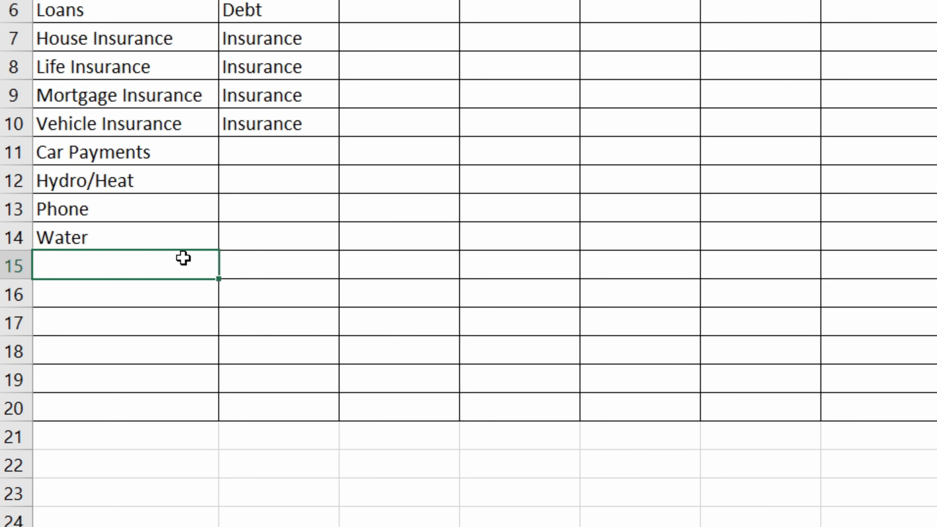
type("Credit Card")
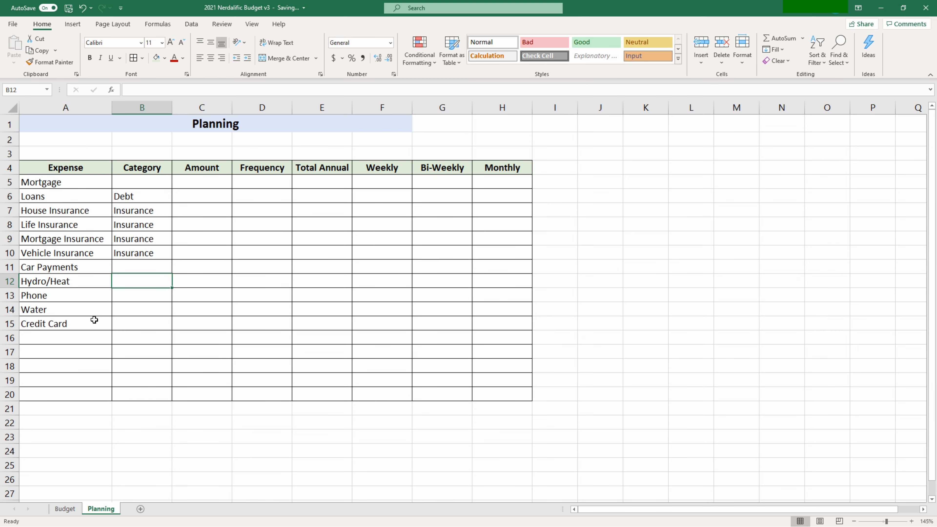
Step: Enter the category Utility for Hydro/Heat in B12 and fill it down to Phone and Water in B13 and B14
type("Util")
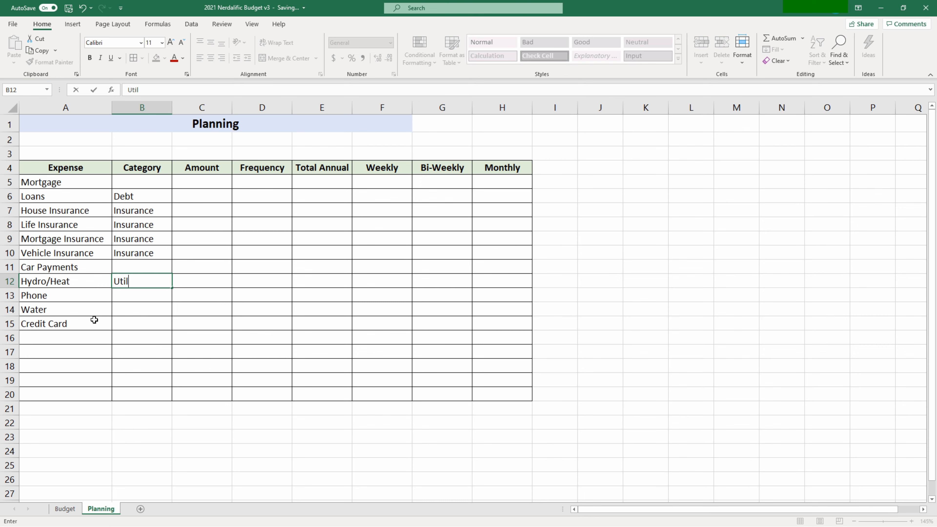
type("ity")
key("Return")
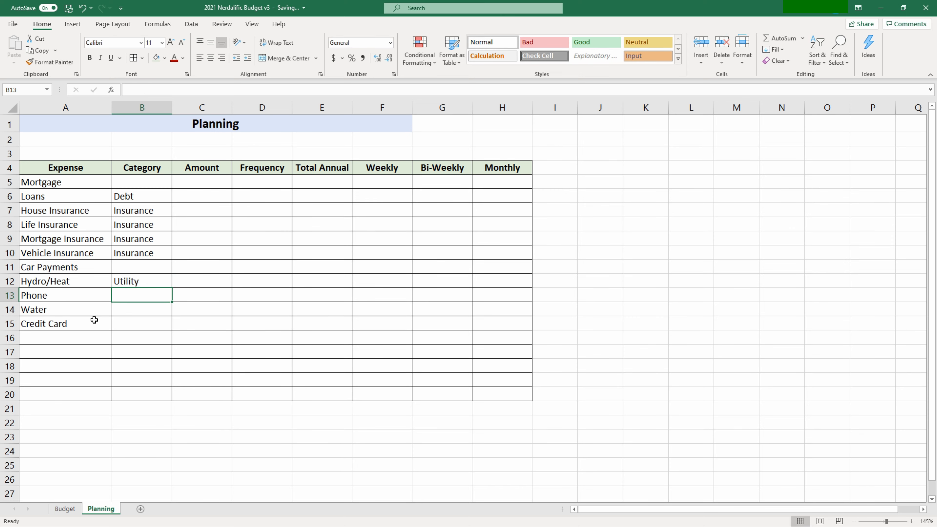
key("ctrl+d")
key("Down")
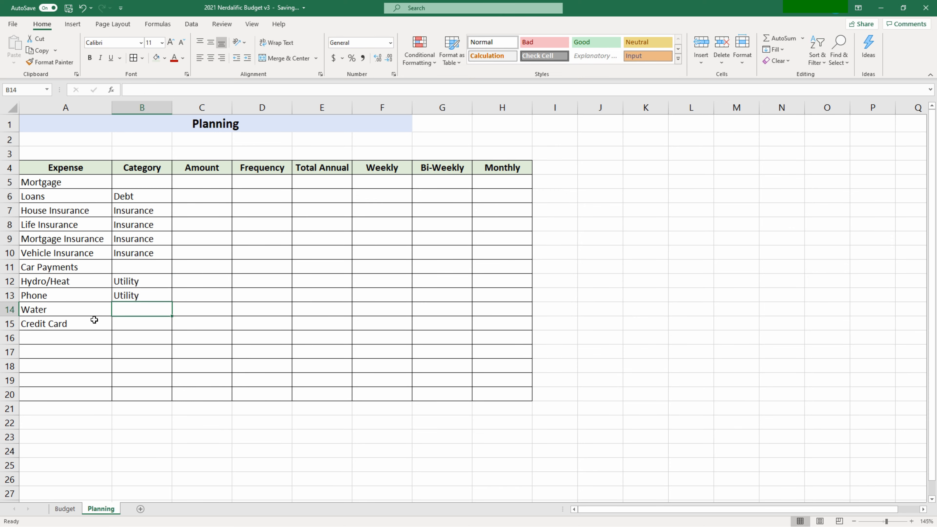
key("ctrl+d")
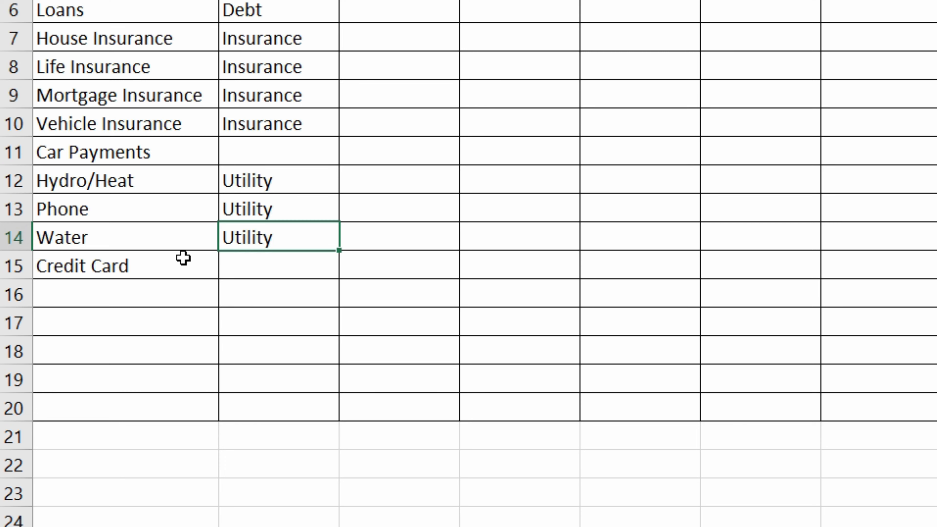
Step: Enter the category Debt for the Credit Card expense in cell B15
key("Down")
type("Debt")
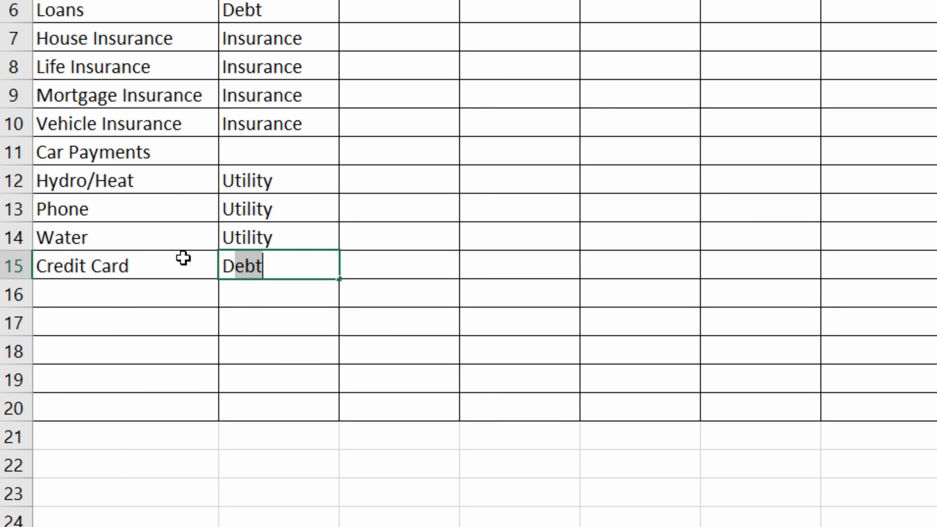
key("Return")
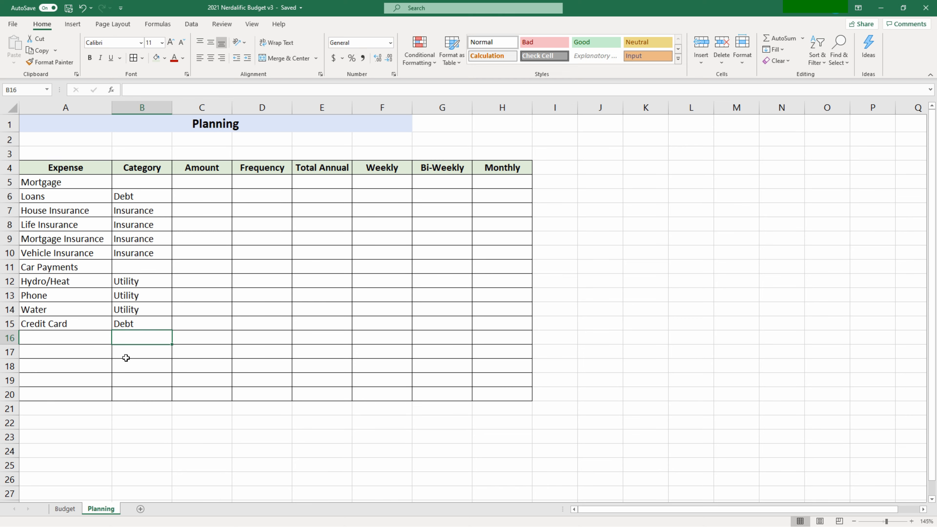
Step: Add the expenses Gas and Dining Out in cells A16 and A17, below Credit Card
left_click(63, 336)
type("Gas")
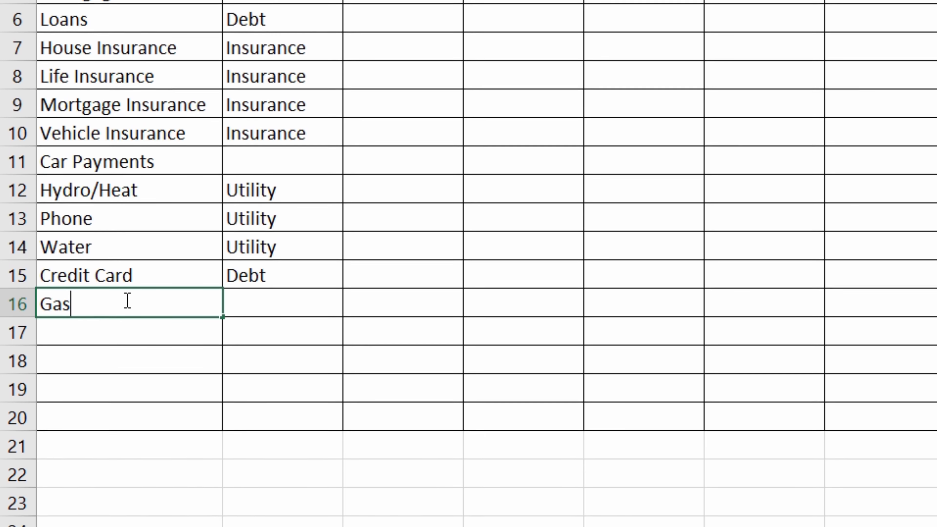
key("Return")
type("D")
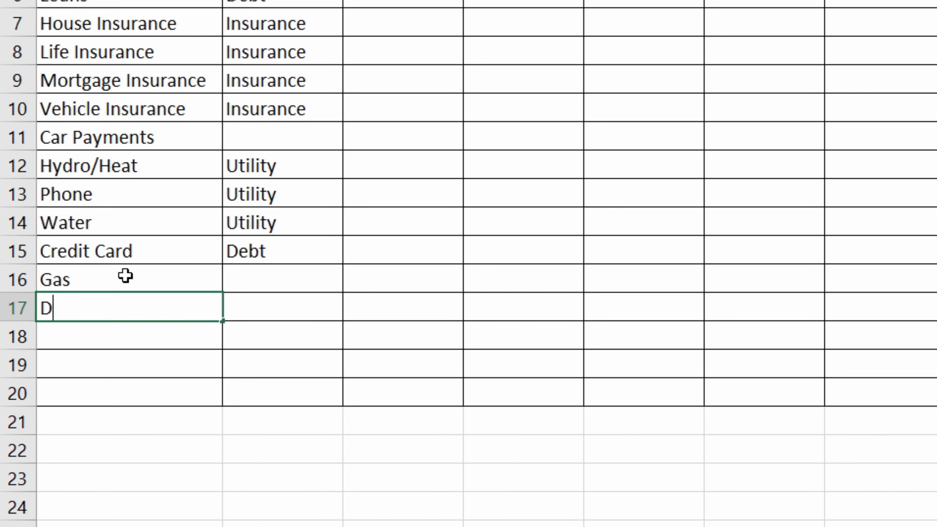
type("ining Out")
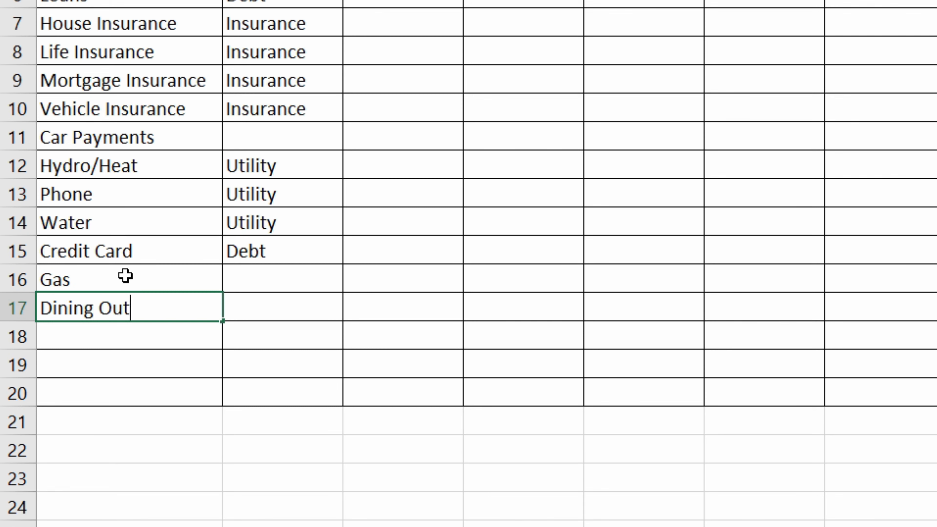
key("Return")
Step: Complete the Expense column with Special Occasions/Gifts, Groceries and Other in cells A18 to A20
type("Special ")
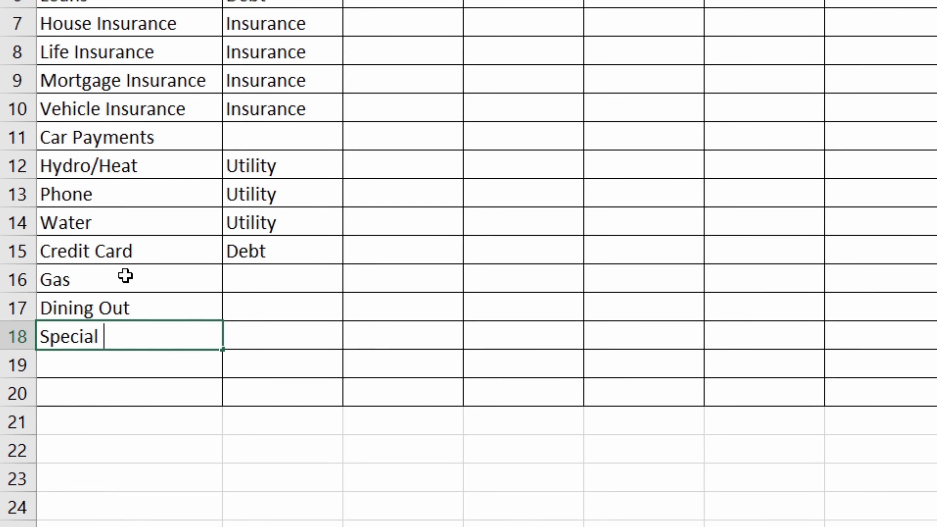
type("Occasions/G")
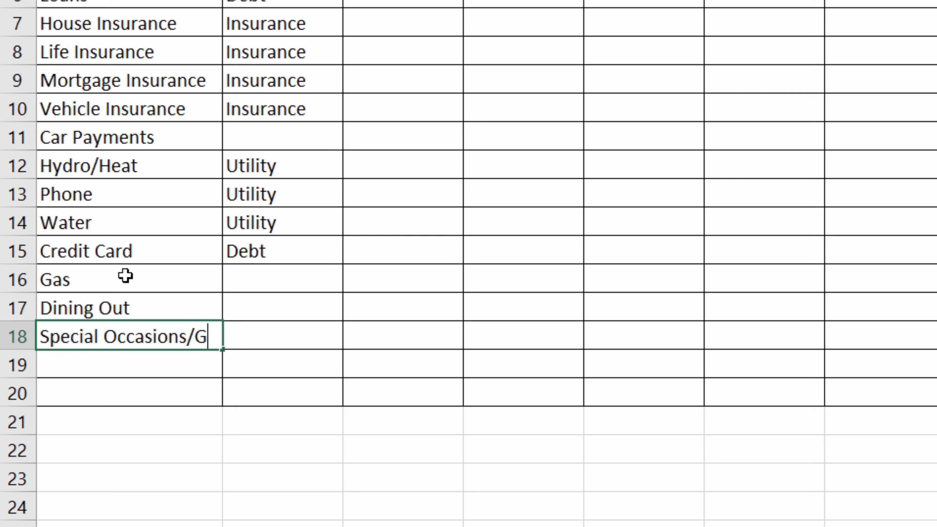
type("ifts")
key("Return")
type("Gro")
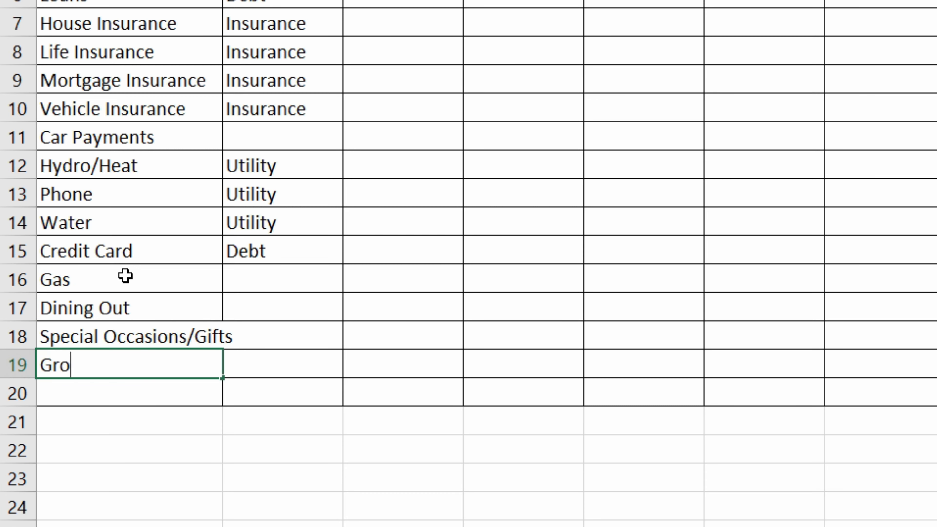
type("ceries")
key("Return")
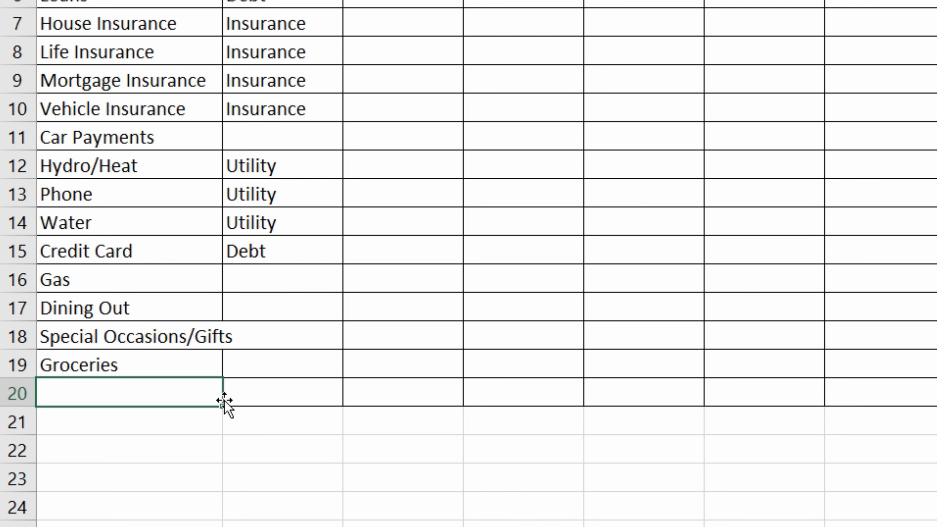
type("Other")
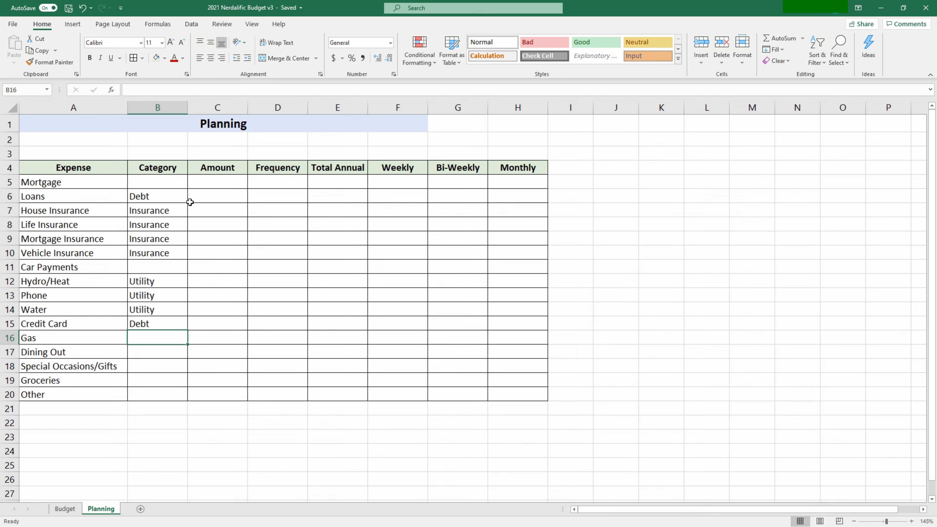
Step: Enter 550 as the Mortgage amount in cell C5 and give it the dollar accounting format
left_click(210, 183)
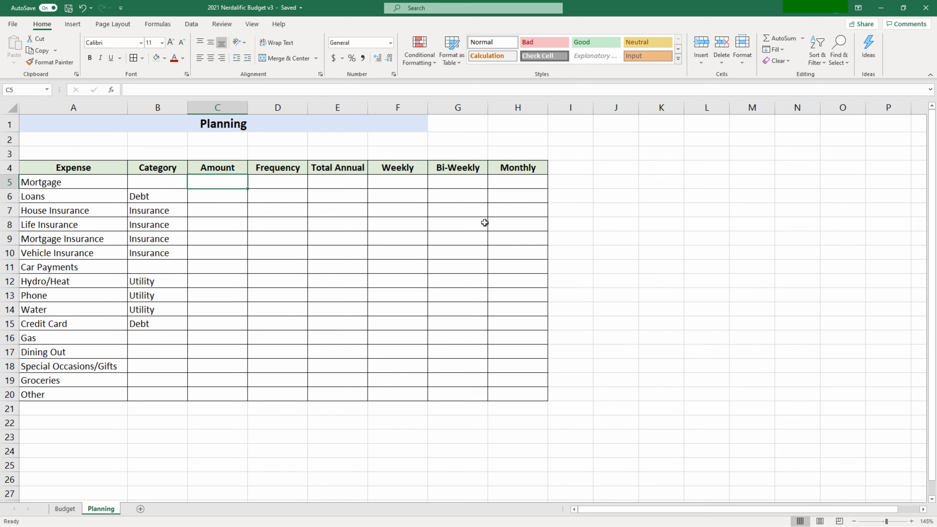
type("550")
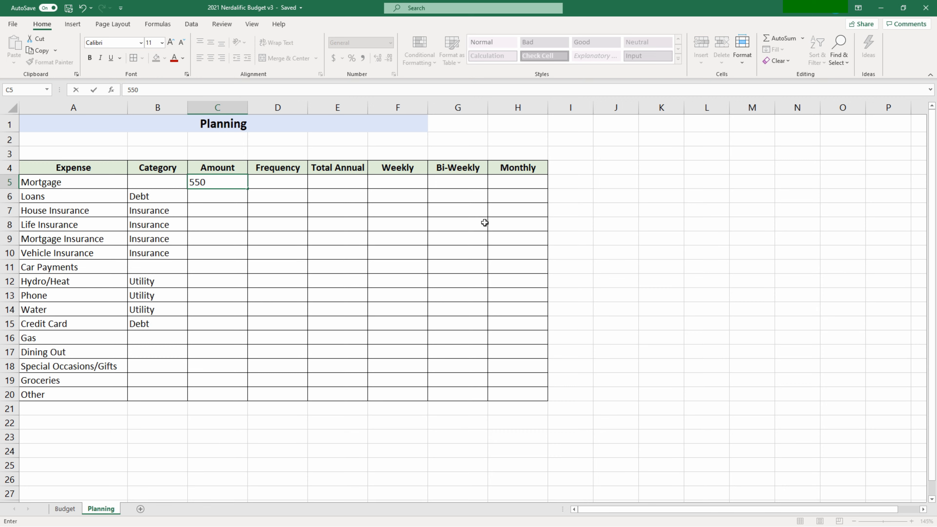
key("Tab")
key("Return")
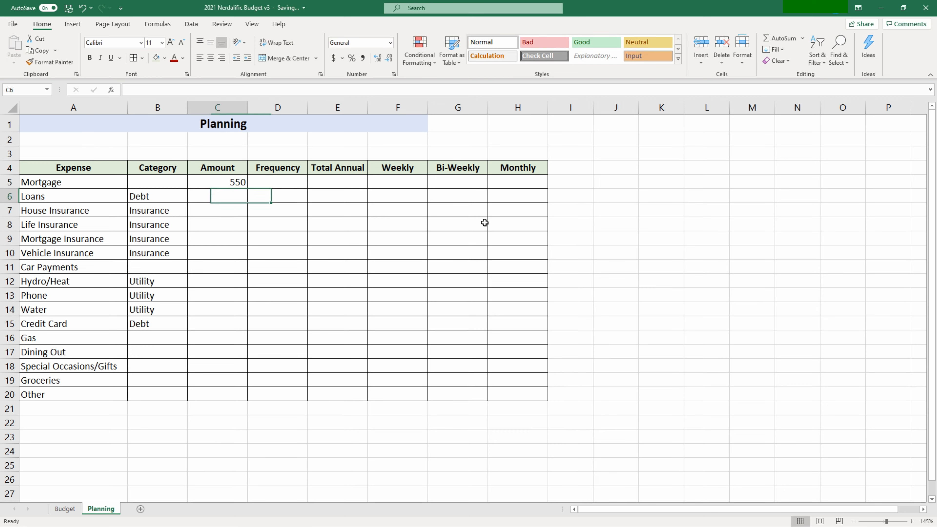
key("Up")
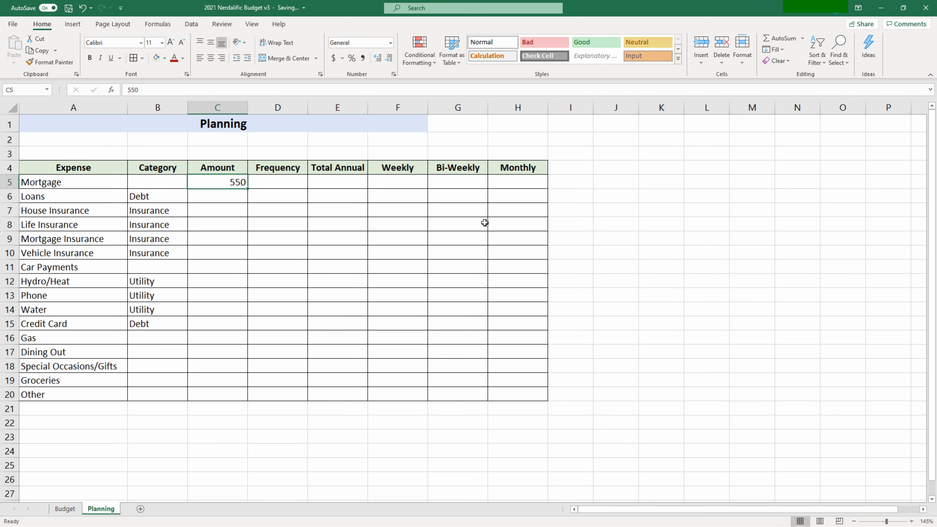
left_click(333, 58)
key("Return")
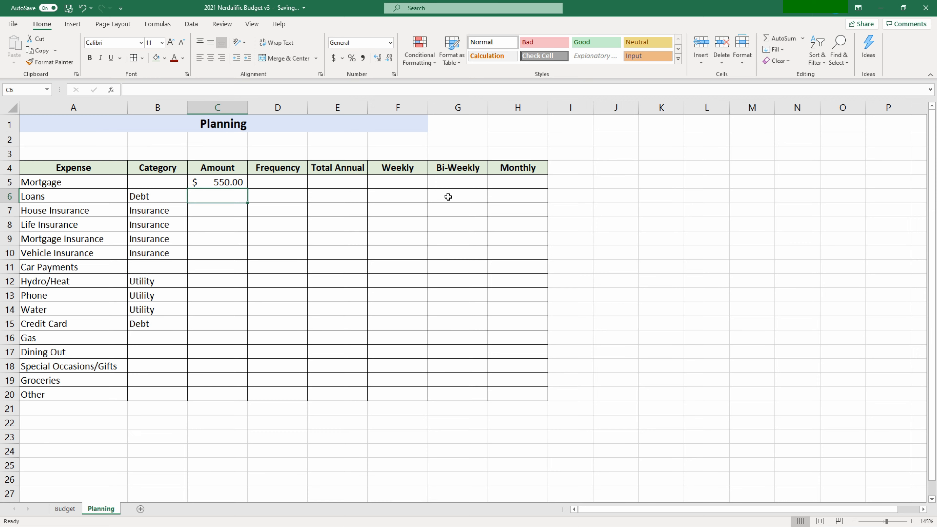
Step: Enter the amounts 300 for Loans in C6 and 120 for House Insurance in C7
type("300")
key("Return")
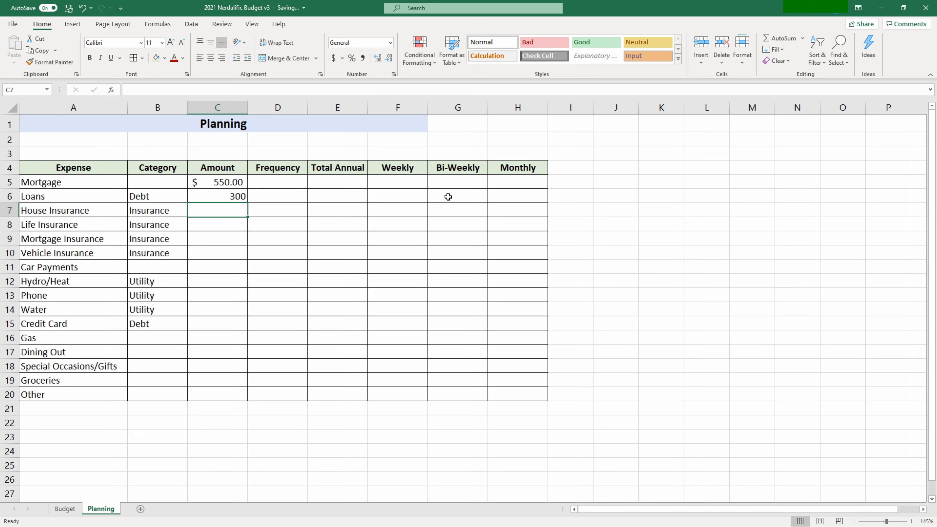
type("120")
key("Return")
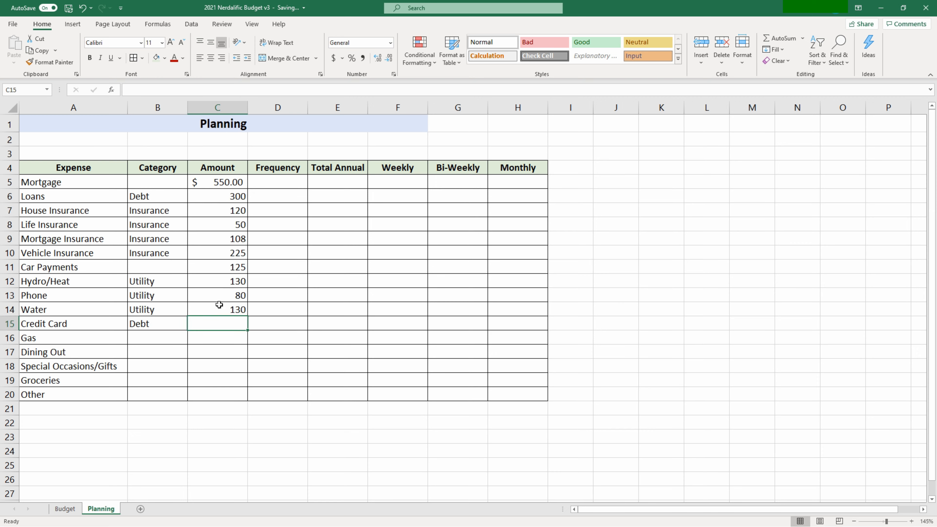
Step: Apply the dollar accounting format to the whole Amount column, cells C5 to C20
left_click(223, 183)
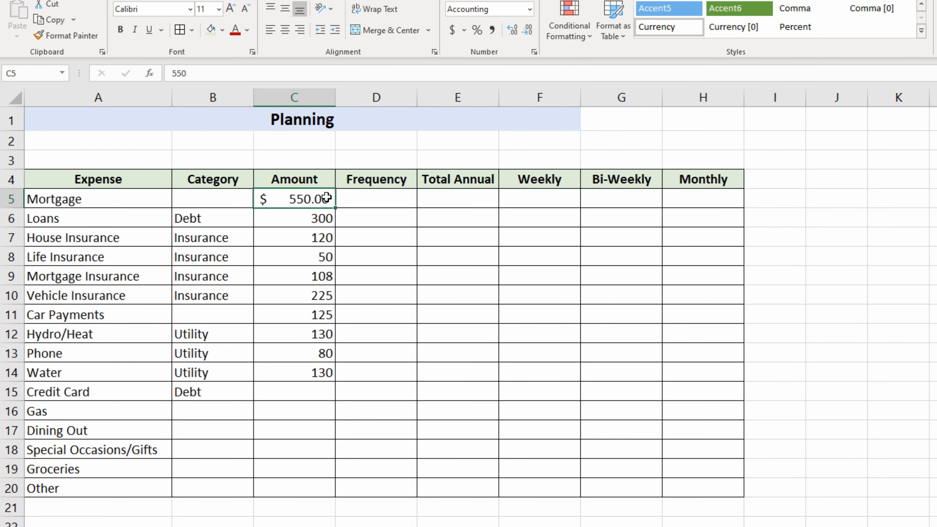
left_click_drag(326, 198, 289, 486)
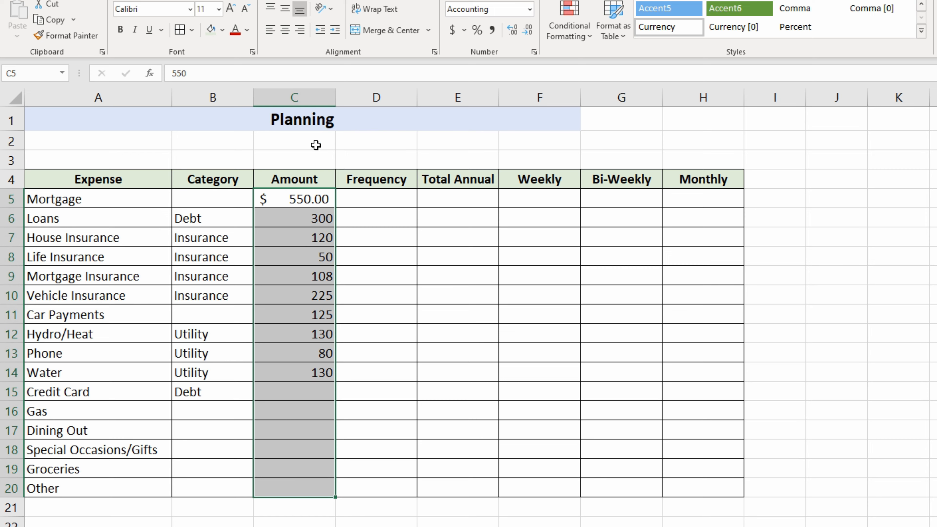
left_click(452, 30)
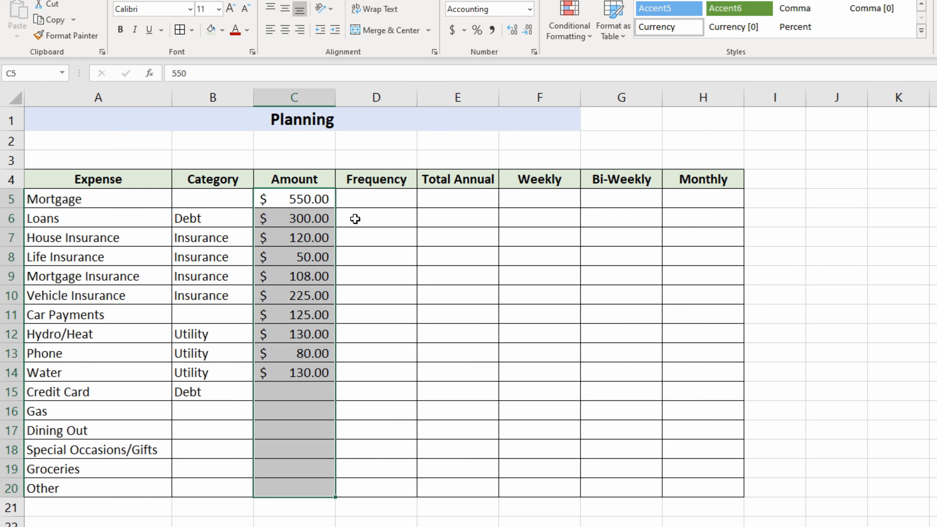
Step: Set the frequency of Mortgage and Loans to Bi-Weekly in cells D5 and D6
left_click(372, 199)
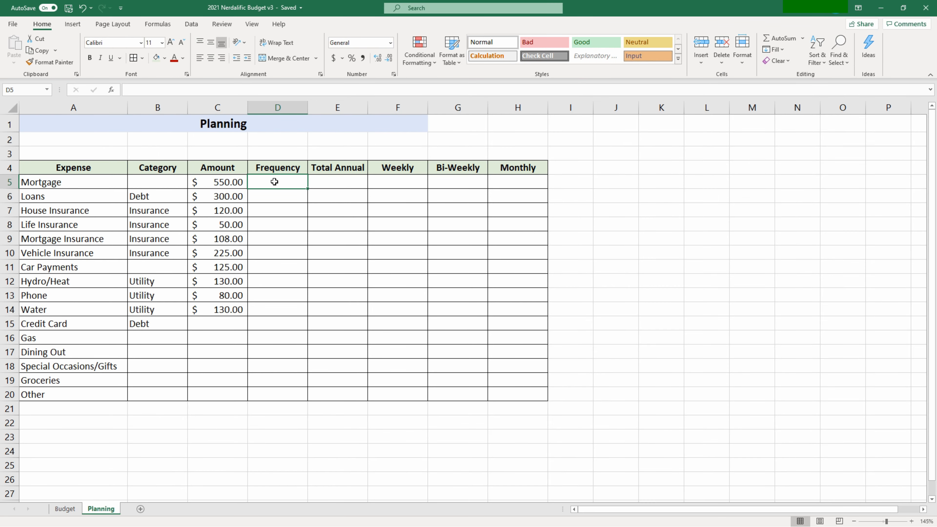
type("B")
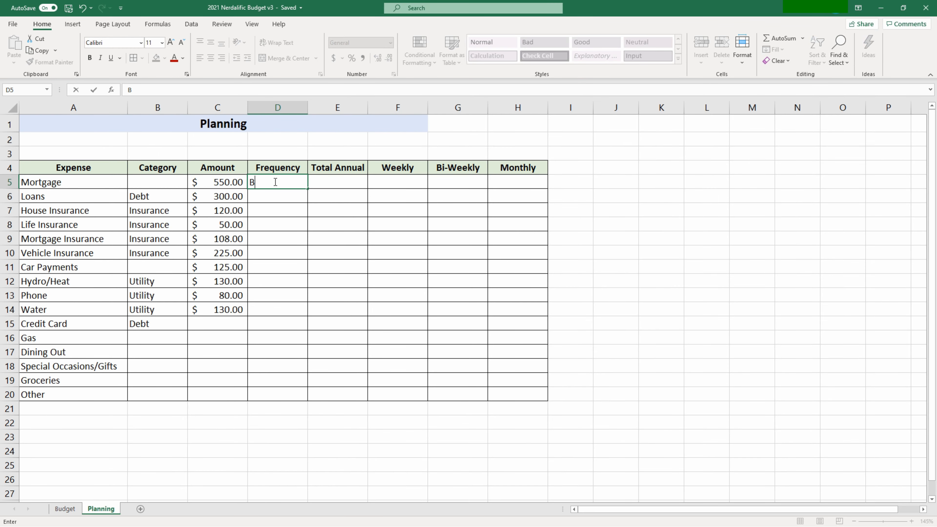
type("i-Weekly")
key("Return")
type("B")
key("Return")
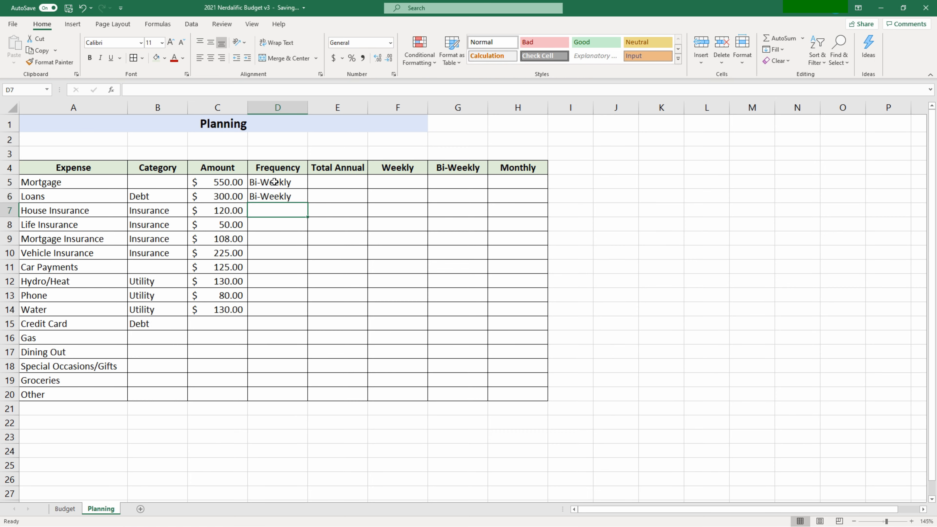
Step: Enter Monthly as the frequency of House Insurance in cell D7
type("Monthl")
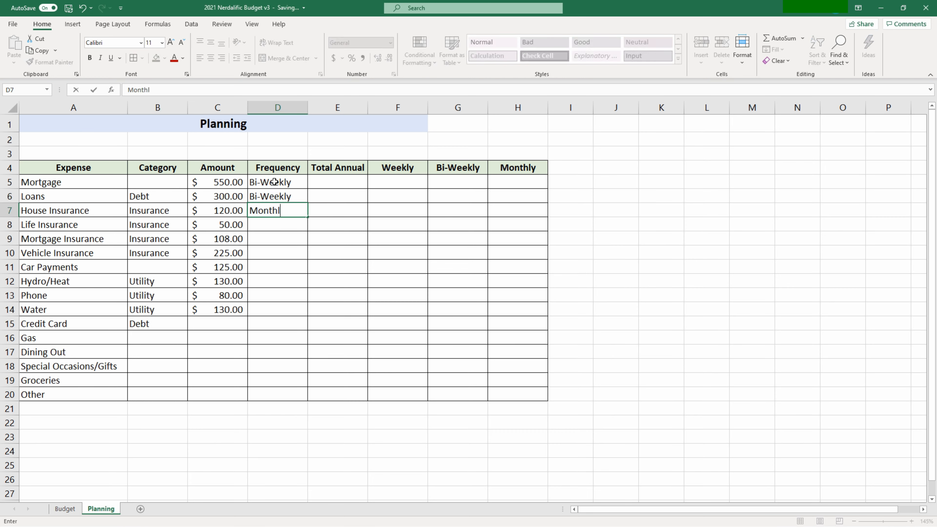
type("y")
key("Return")
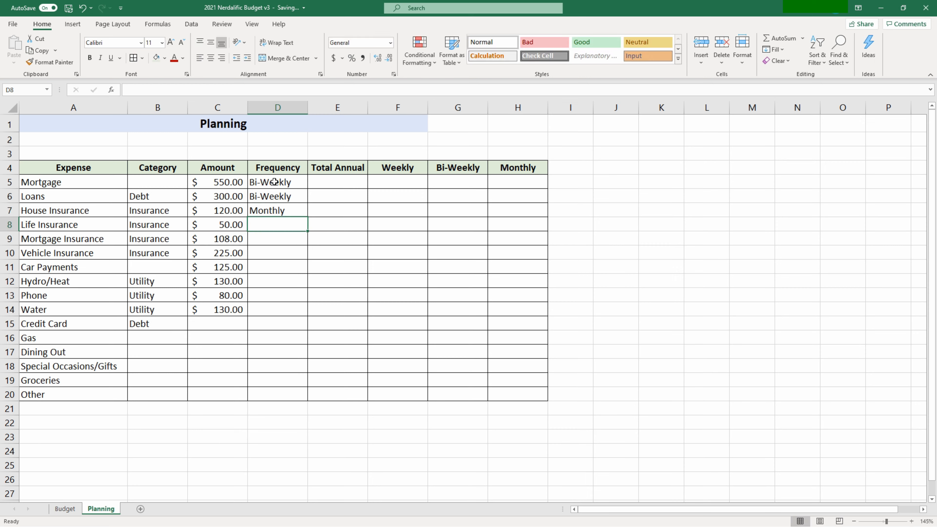
Step: Copy the Monthly frequency from D7 down through the Water row, cells D8 to D14
key("Up")
key("ctrl+c")
key("shift+Down")
key("shift+Down")
key("shift+Down")
key("shift+Down")
key("shift+Down")
key("shift+Down")
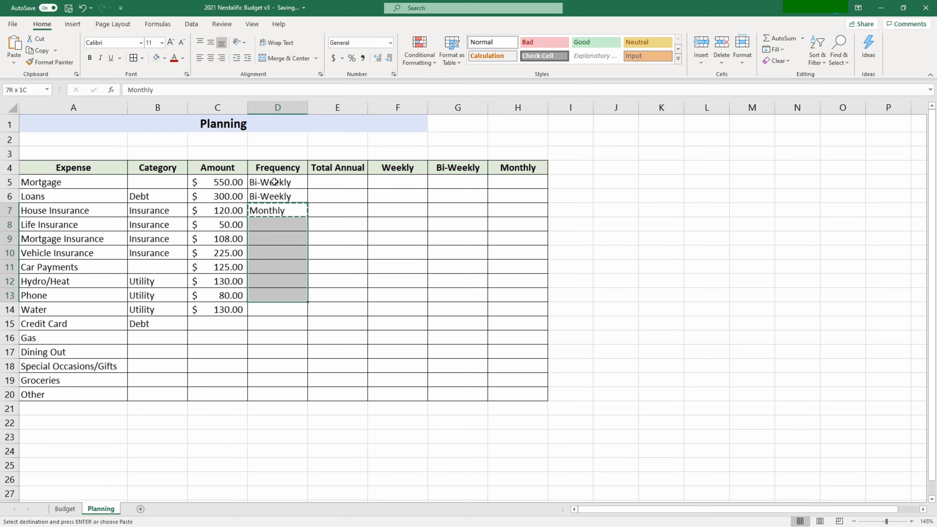
key("shift+Down")
key("ctrl+v")
left_click(346, 181)
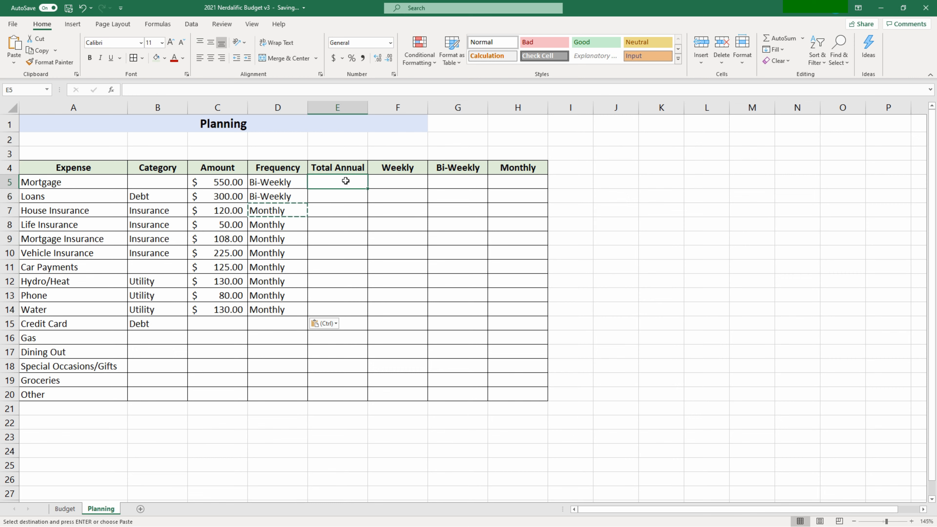
key("Escape")
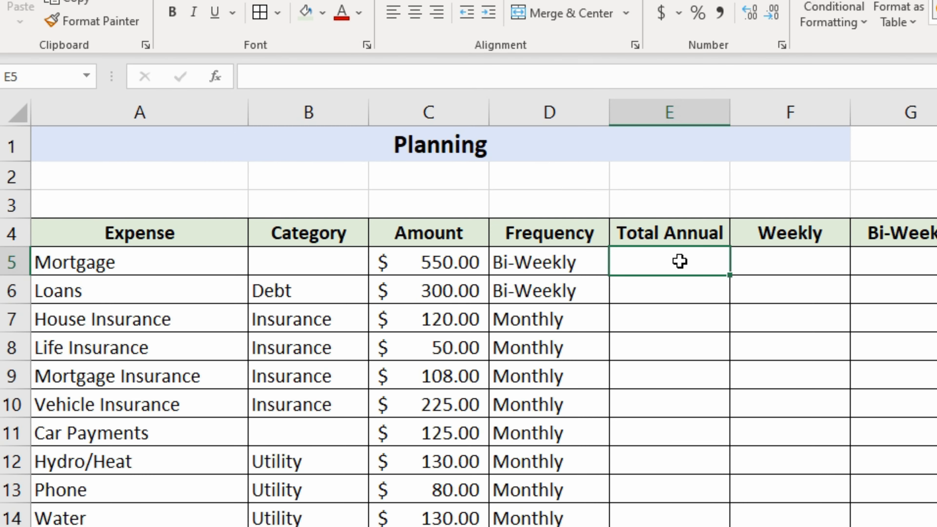
Step: Calculate the Mortgage's total annual cost in E5 with =C5*26 and fill the formula down to Loans in E6
type("=")
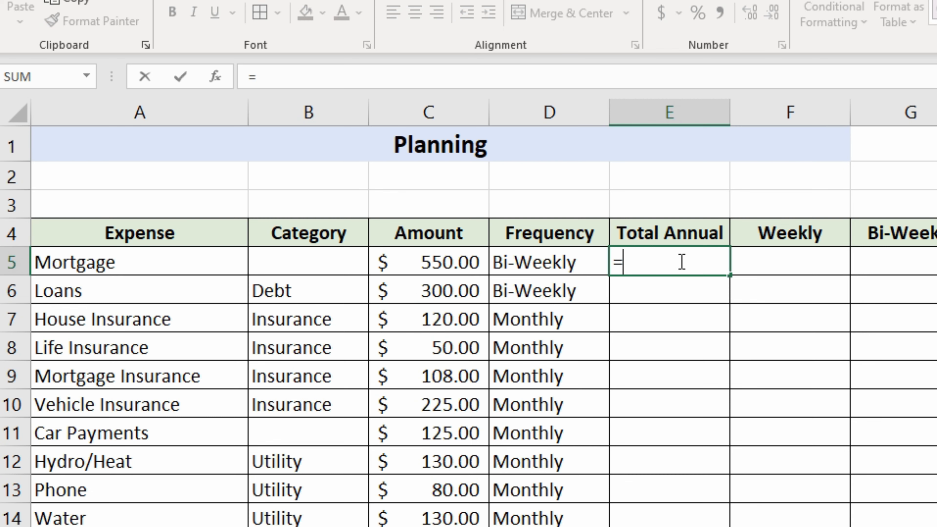
left_click(463, 260)
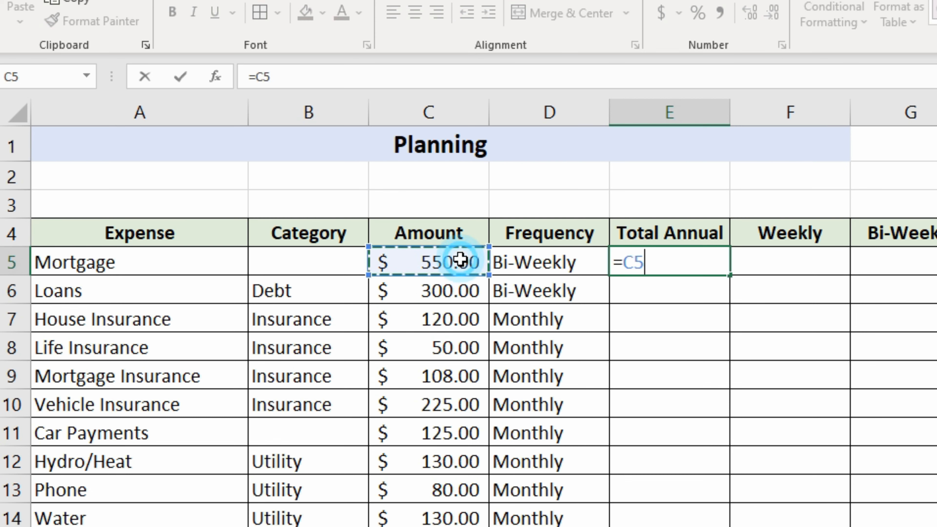
type("*26")
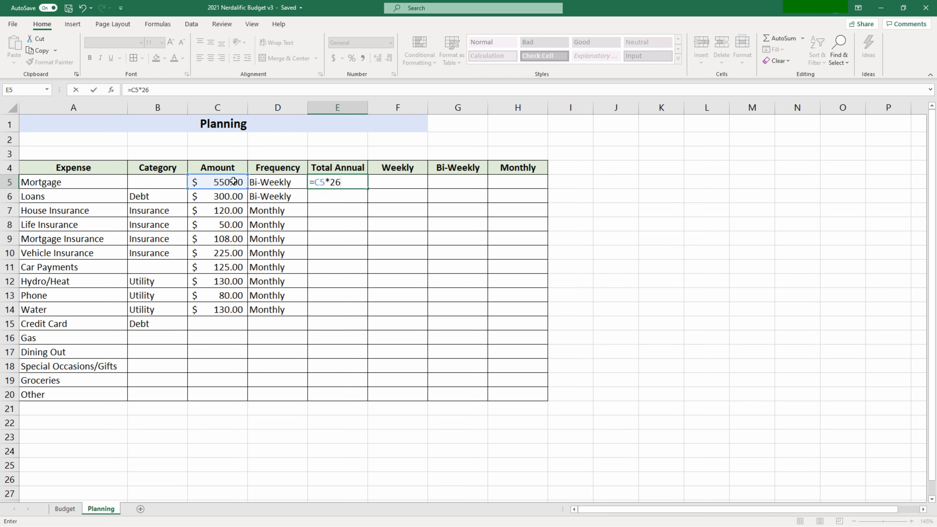
key("Return")
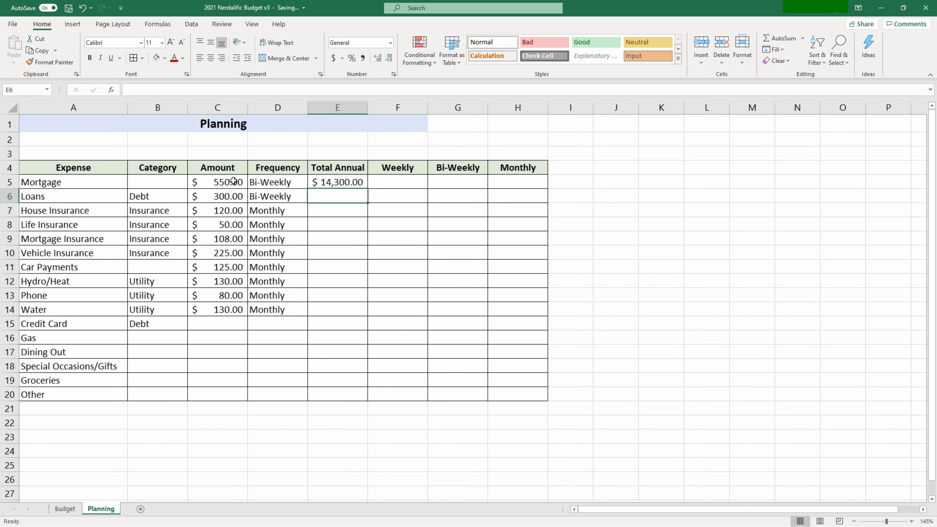
key("ctrl+d")
key("Down")
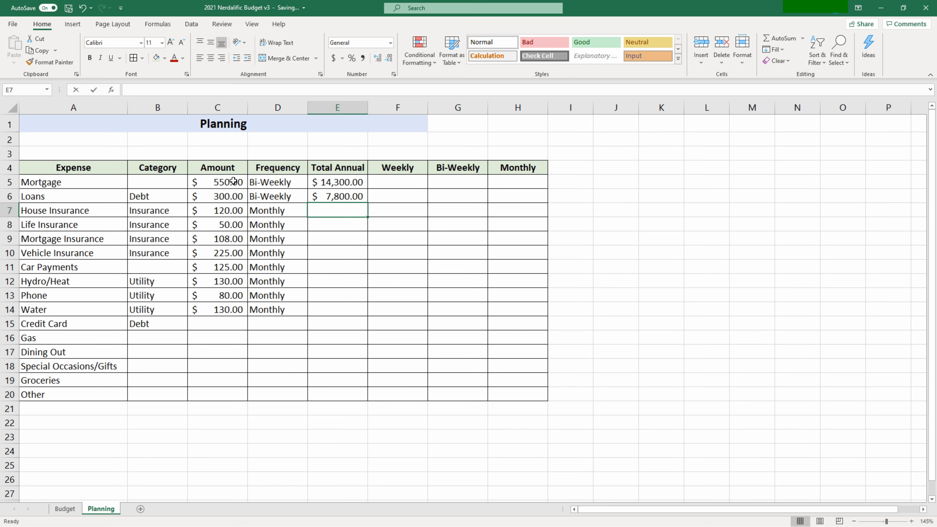
Step: Calculate House Insurance's total annual cost in E7 with =C7*12 and fill the formula down to Water in E14
type("=")
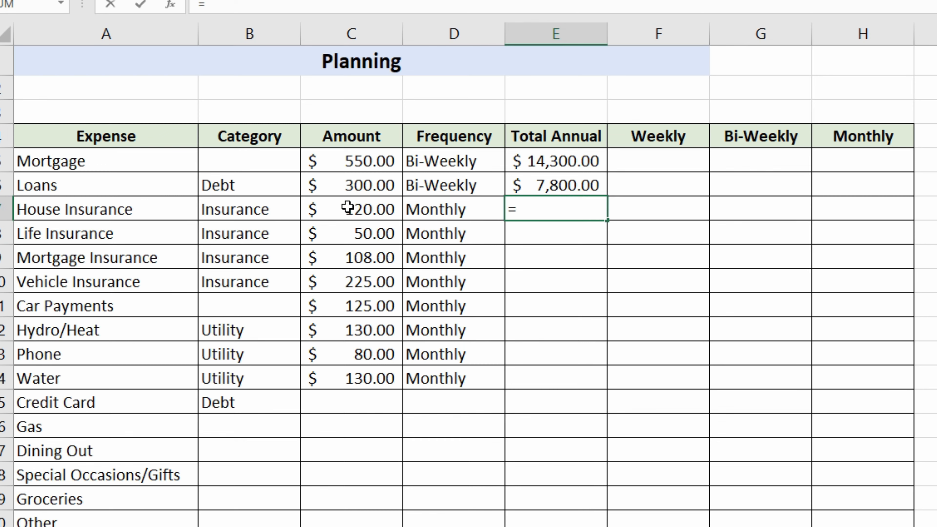
left_click(216, 210)
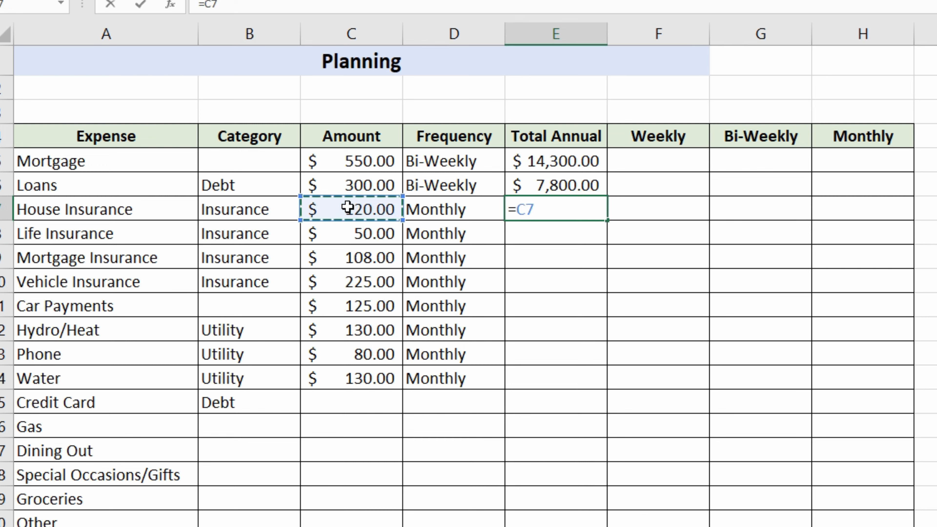
type("*12")
key("Return")
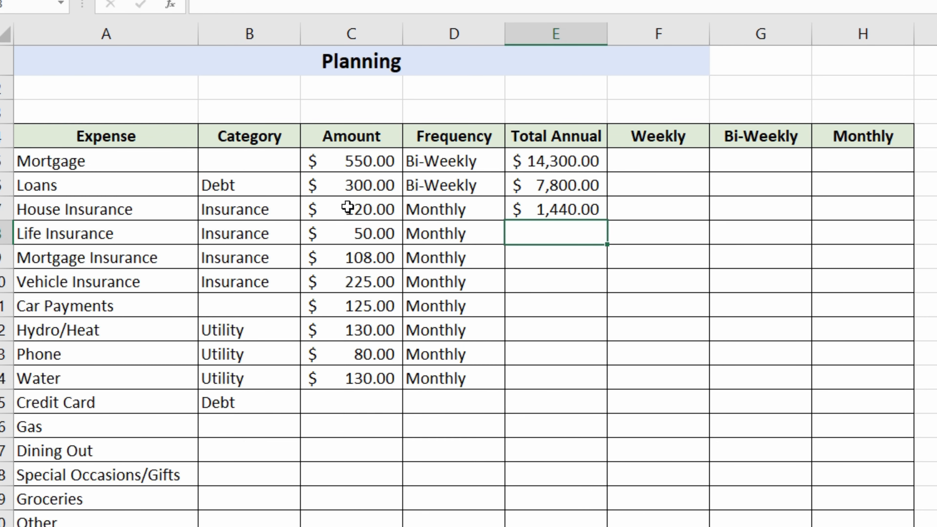
left_click(538, 209)
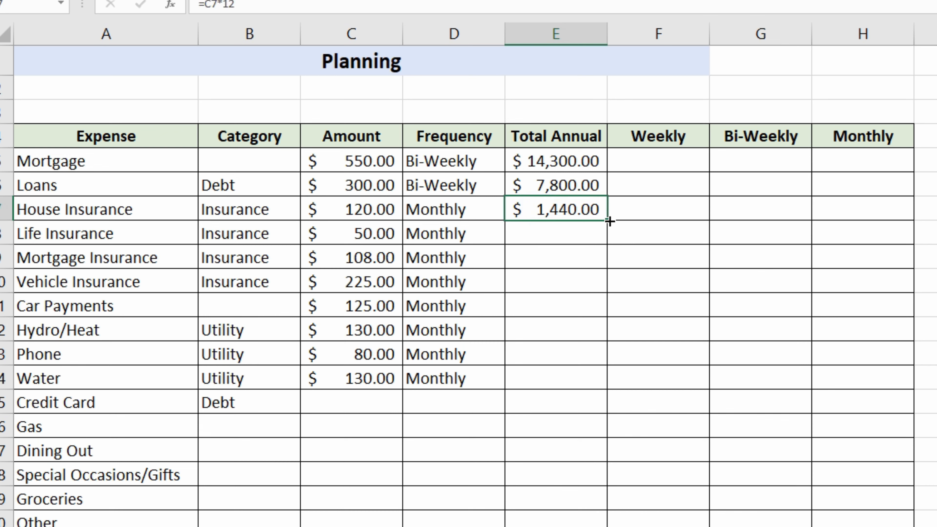
left_click_drag(609, 220, 611, 395)
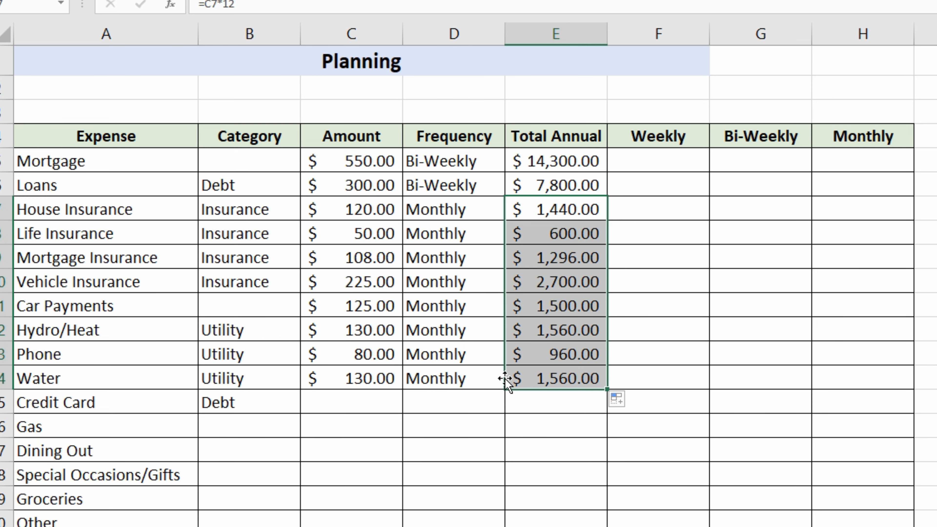
left_click(615, 163)
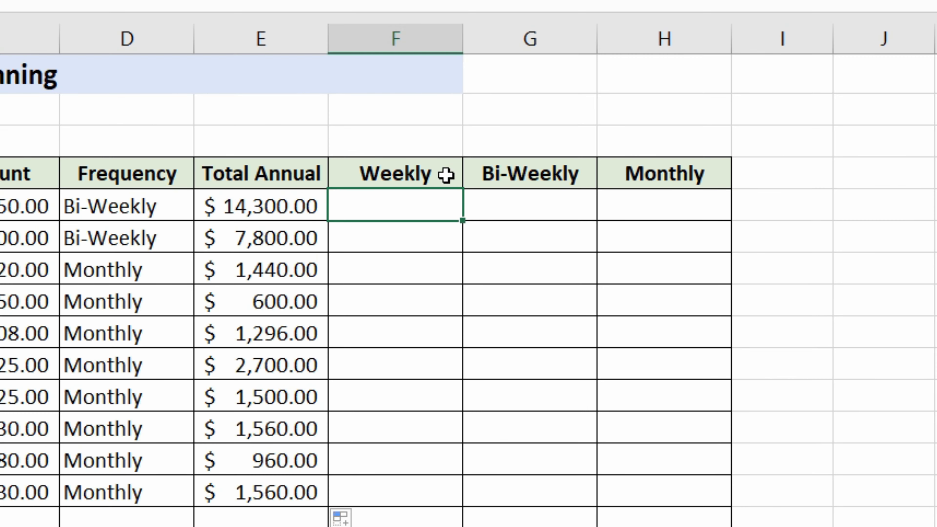
left_click(444, 174)
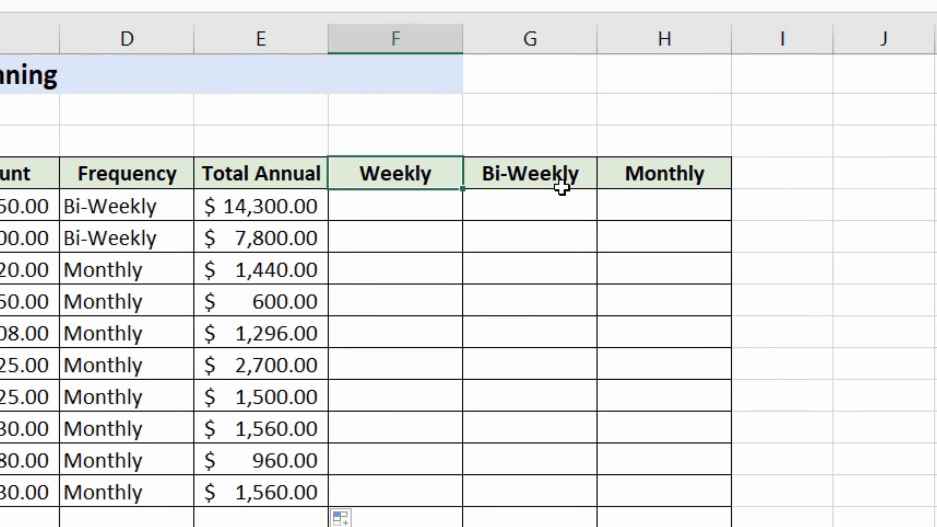
left_click(584, 186)
left_click(657, 175)
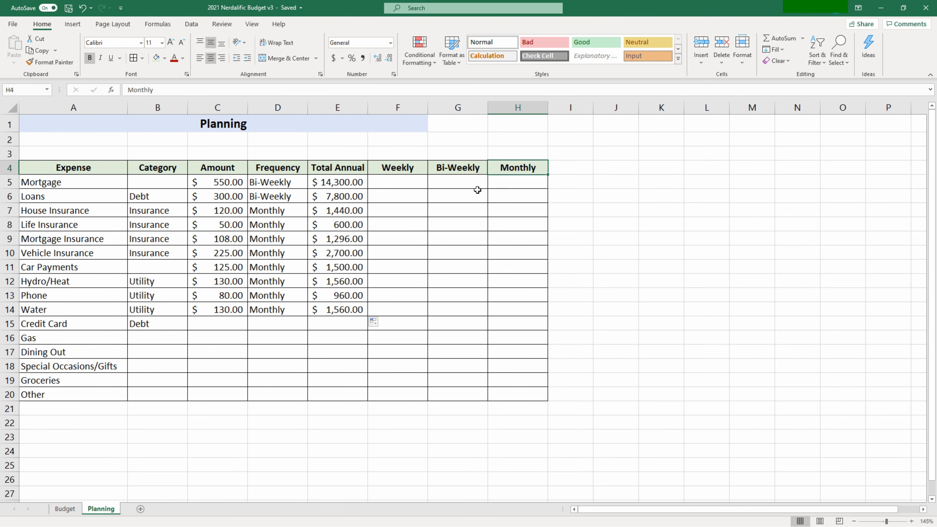
left_click(467, 186)
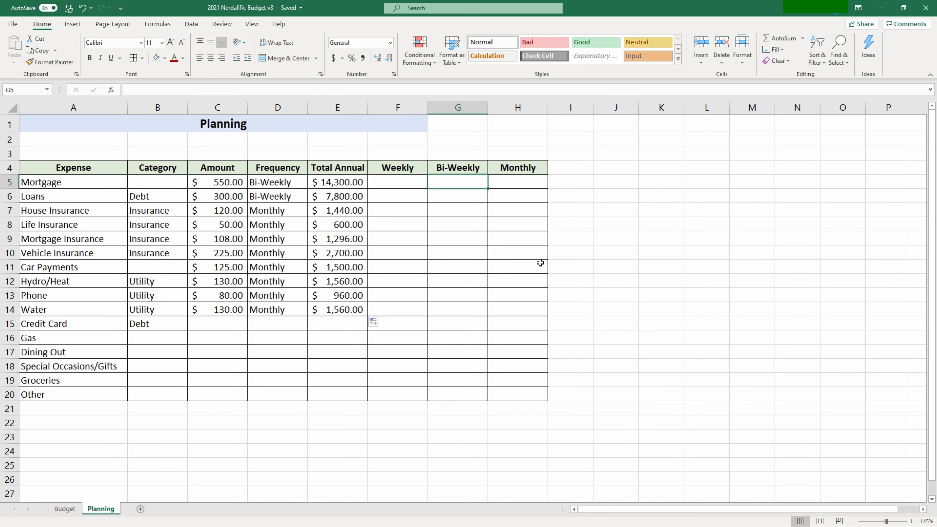
Step: Calculate the Mortgage's weekly cost in F5 with =E5/52 and fill the formula down to Water in F14
left_click(410, 183)
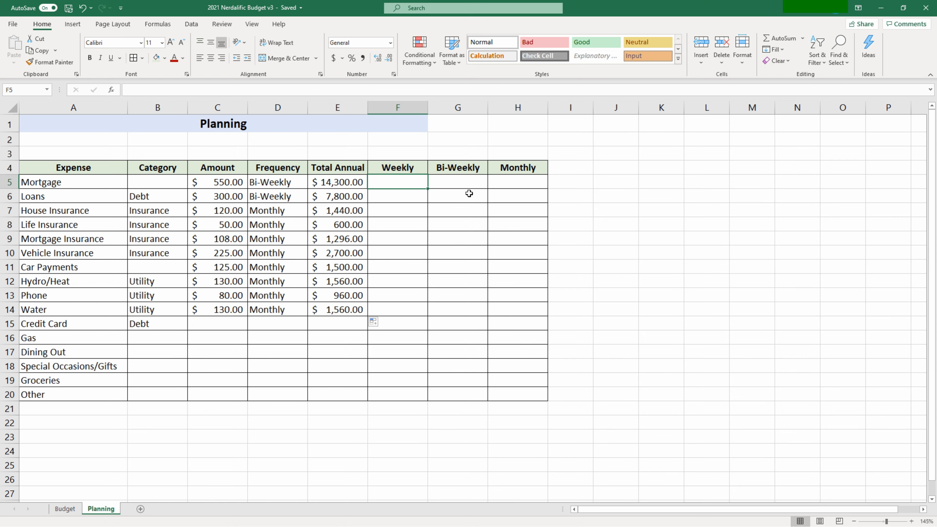
type("=")
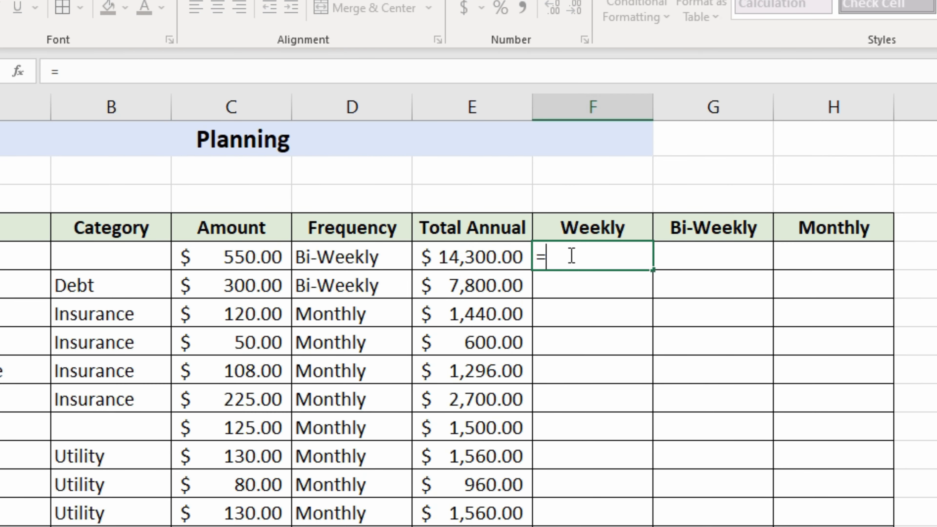
left_click(352, 184)
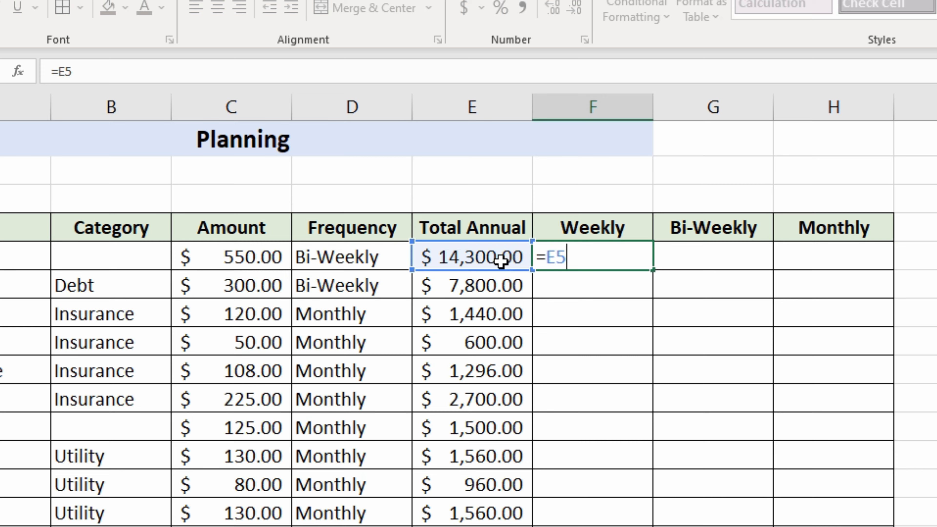
type("/52")
key("ctrl+Return")
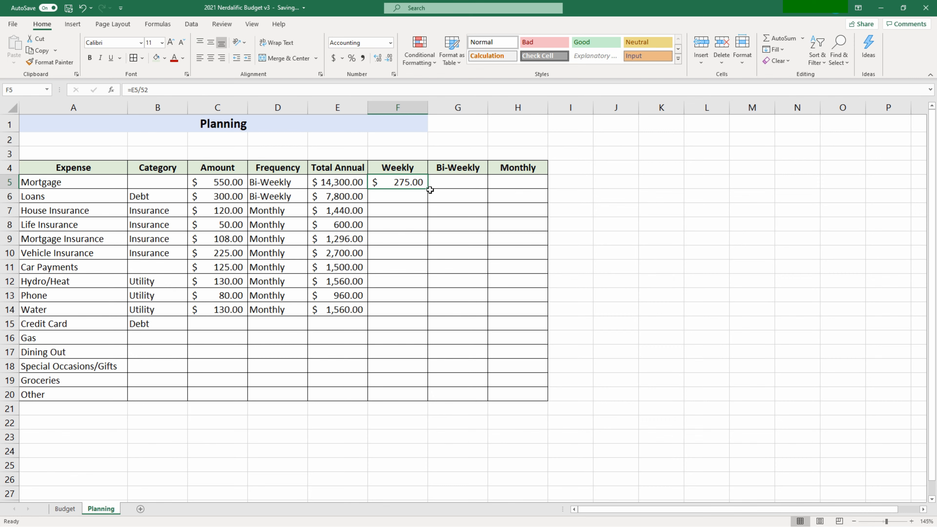
left_click_drag(429, 190, 428, 191)
left_click_drag(423, 282, 423, 321)
Step: Calculate the Mortgage's bi-weekly cost in G5 with =E5/26 and fill the formula down to Water in G14
left_click(461, 181)
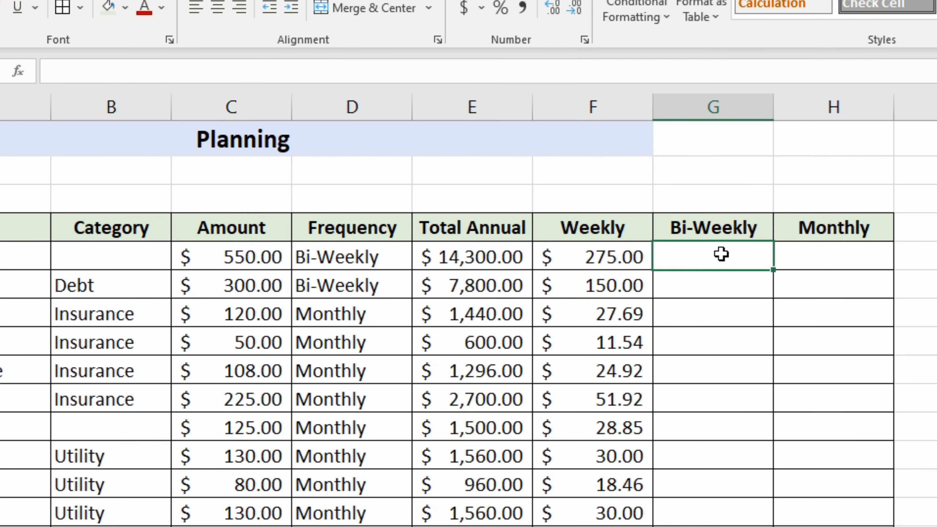
type("=")
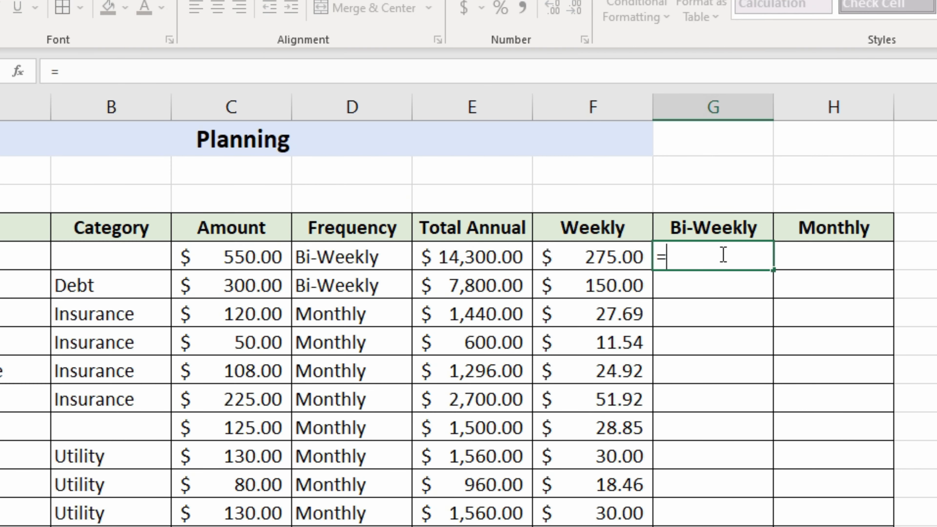
left_click(489, 257)
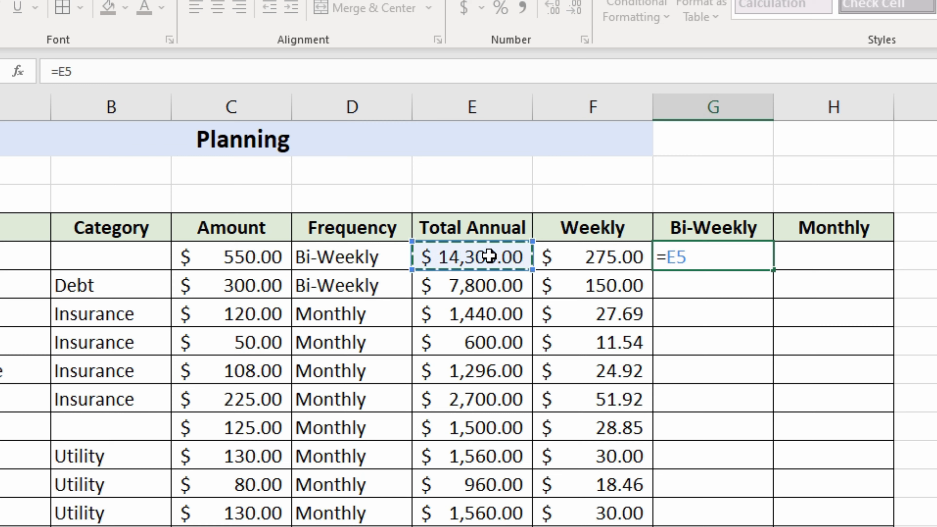
type("/26")
key("Return")
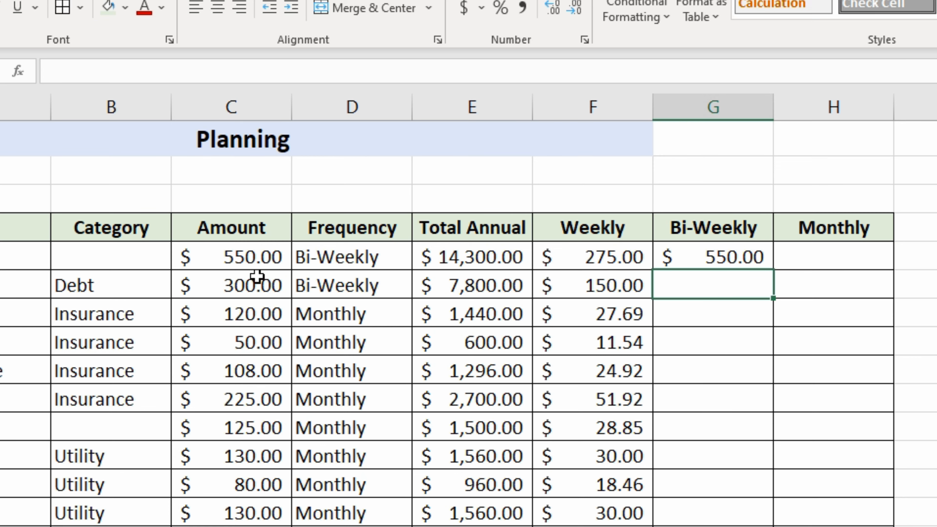
left_click(698, 248)
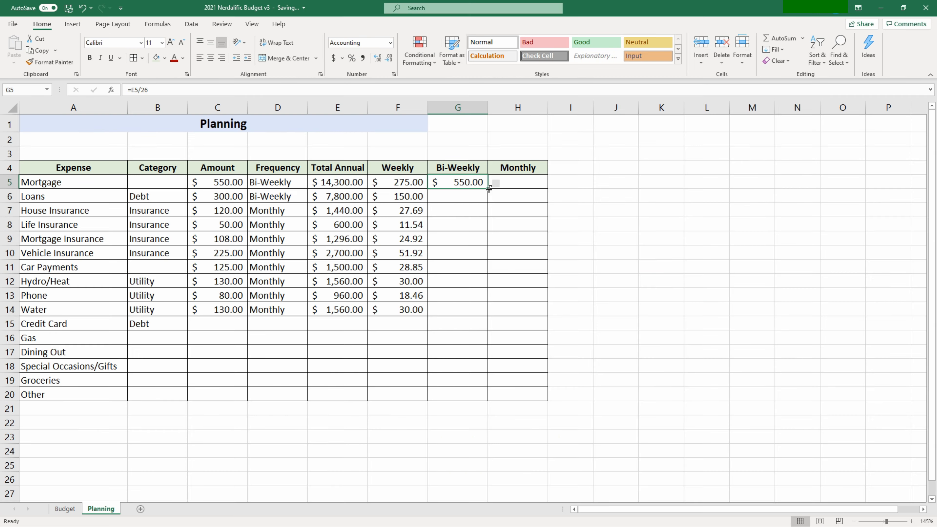
left_click_drag(489, 190, 479, 316)
Step: Calculate the Mortgage's monthly cost in H5 with =E5/12 and fill the formula down to Water in H14
key("Right")
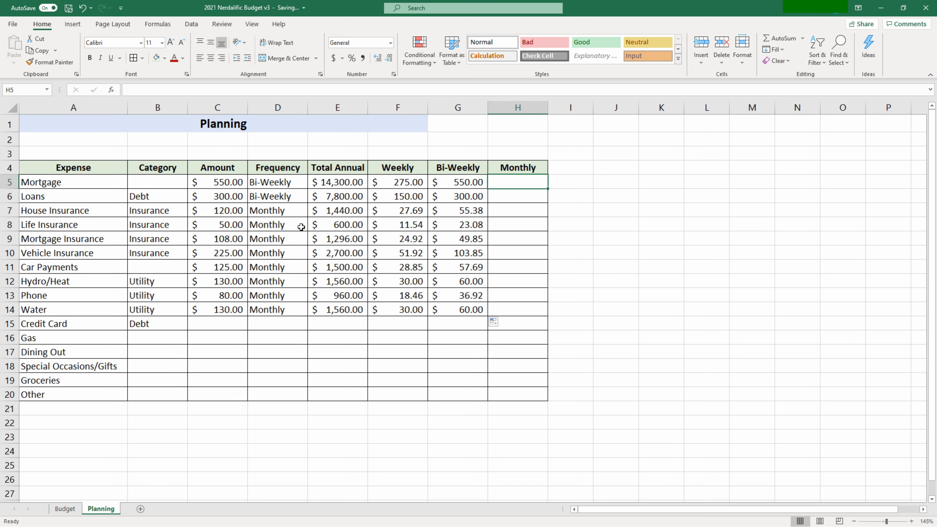
left_click_drag(234, 209, 228, 314)
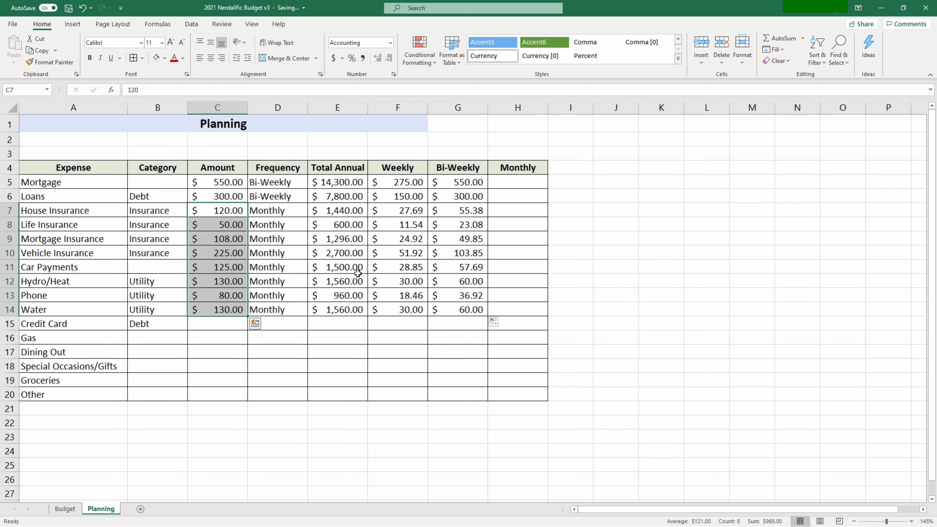
left_click(513, 184)
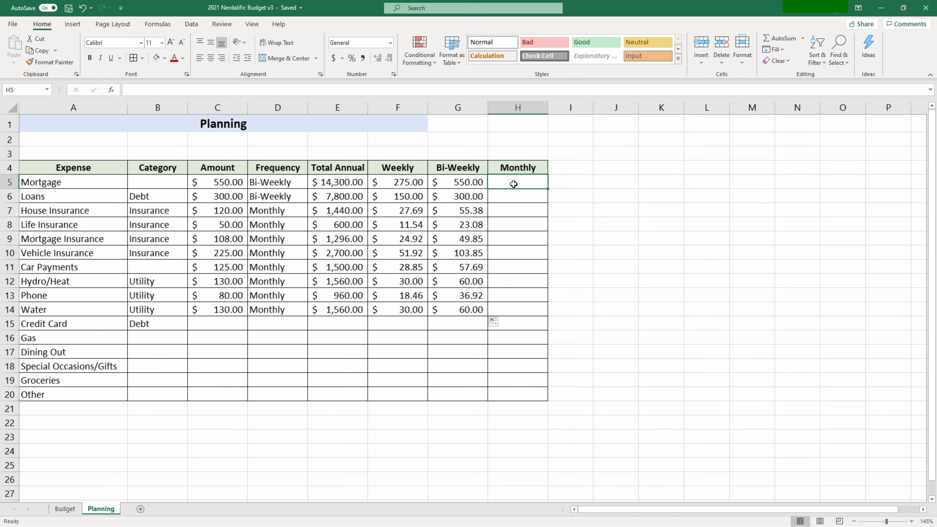
type("=")
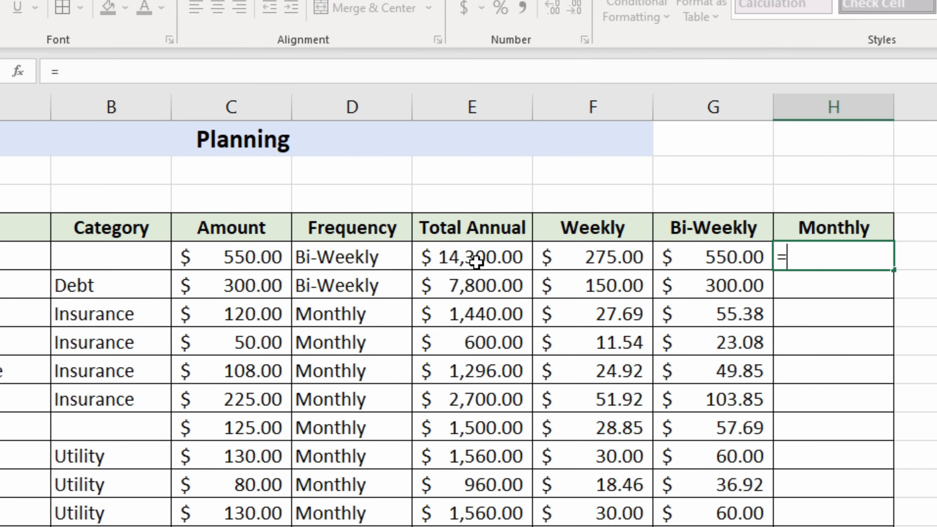
left_click(340, 185)
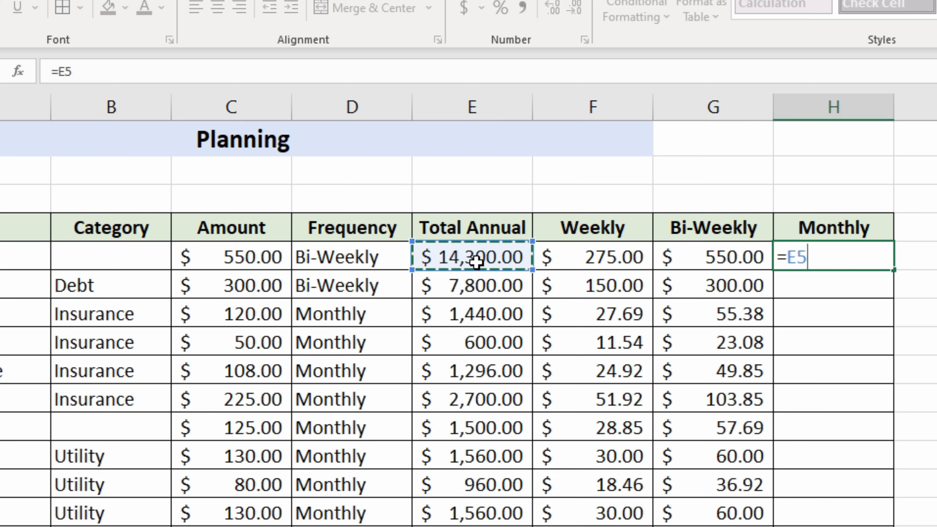
type("/12")
key("Return")
left_click(883, 253)
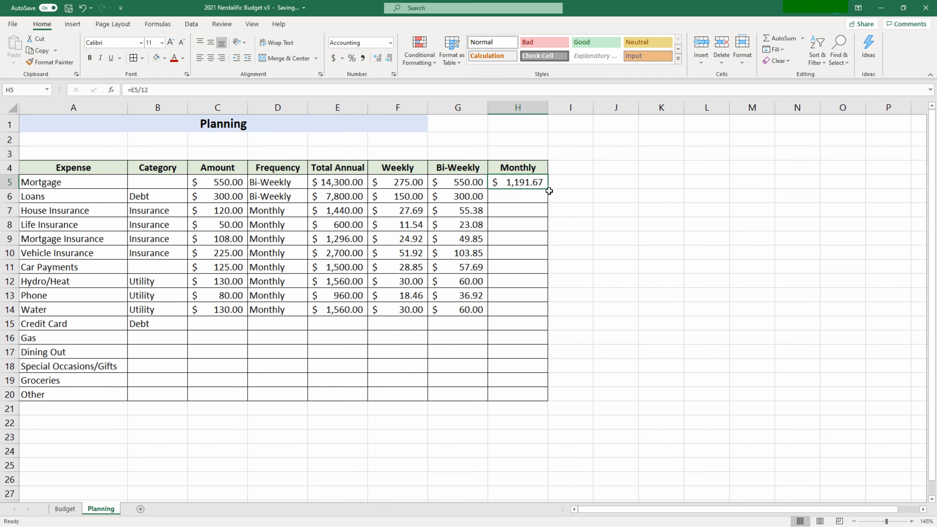
left_click_drag(548, 190, 531, 318)
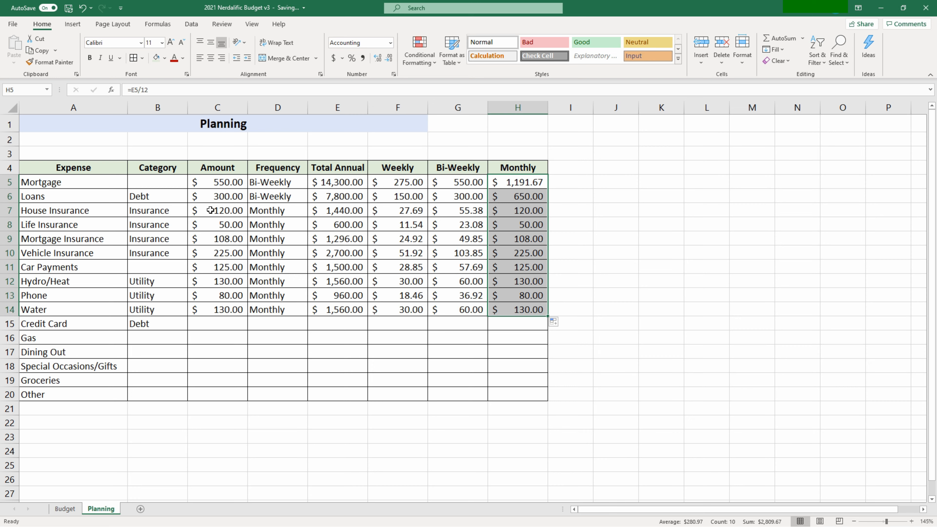
left_click_drag(211, 210, 218, 310)
left_click(518, 243)
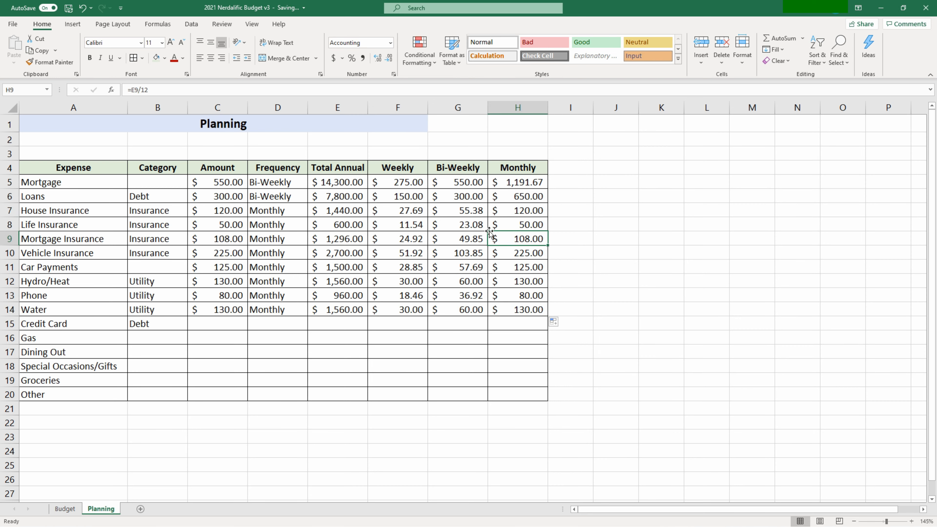
left_click(407, 169)
left_click(455, 169)
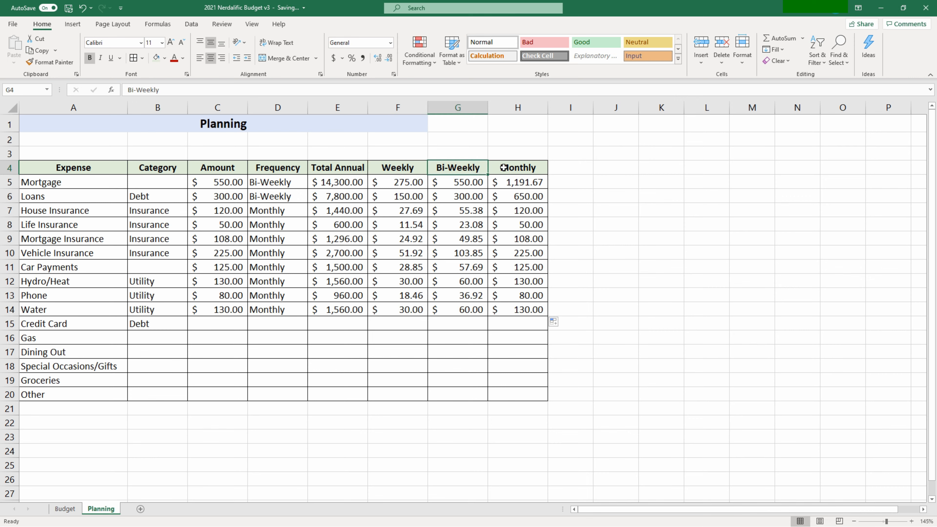
left_click(504, 167)
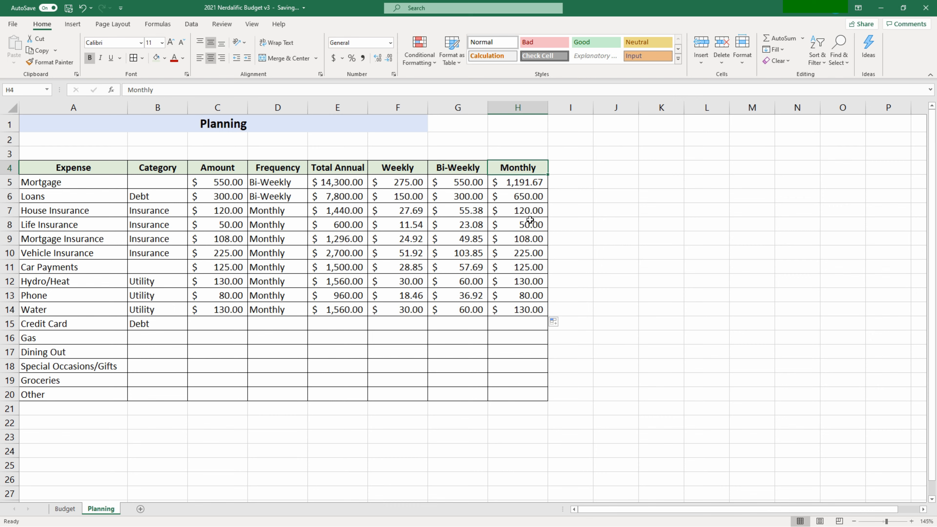
left_click(513, 226)
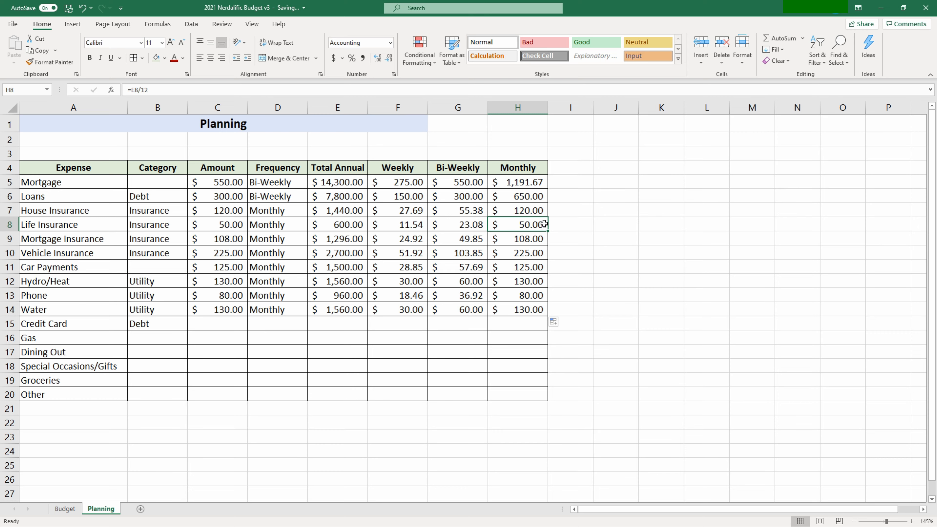
Step: Enter 80 as the Credit Card amount in C15 and Monthly as its frequency in D15
key("super+plus")
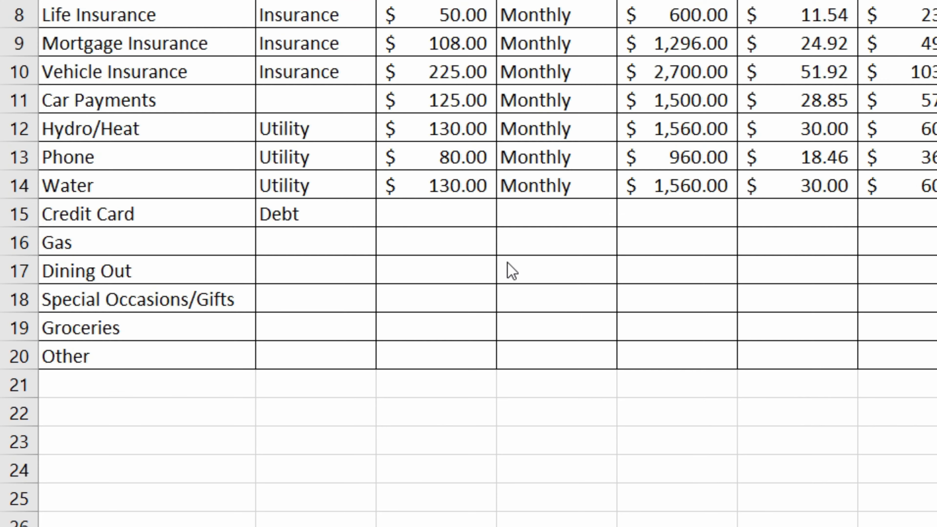
left_click(233, 345)
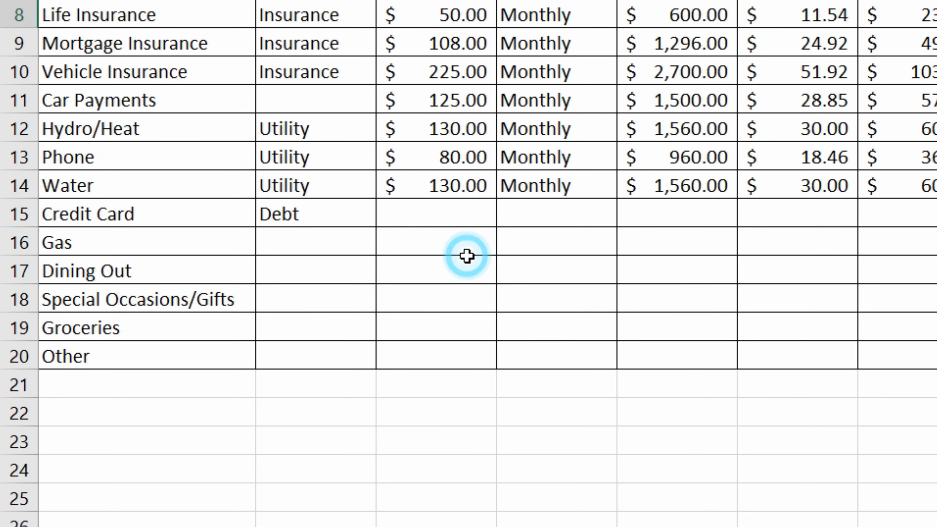
left_click(457, 212)
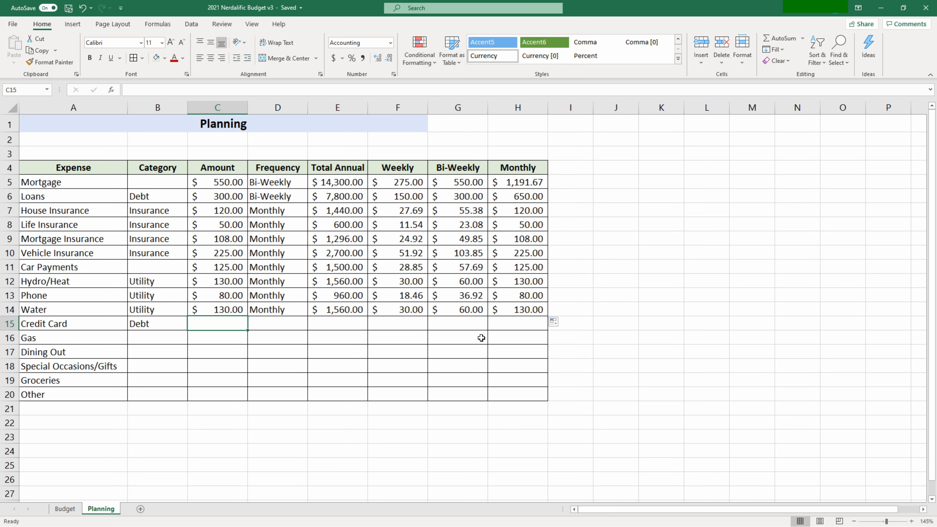
type("80")
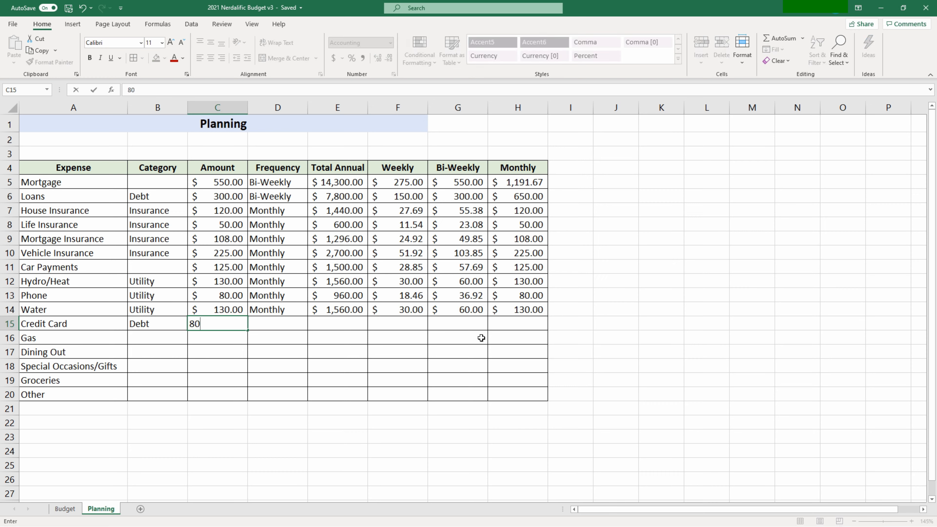
key("Return")
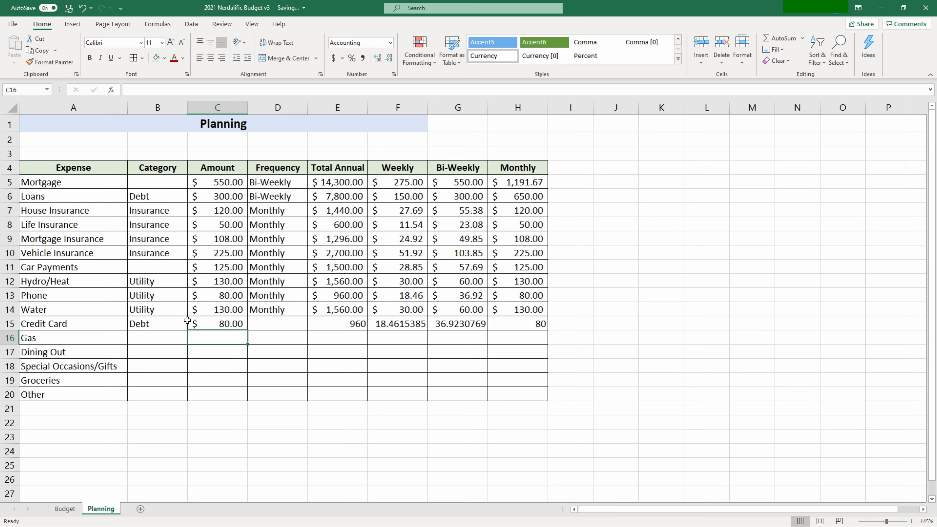
key("Up")
key("Right")
type("Monthly")
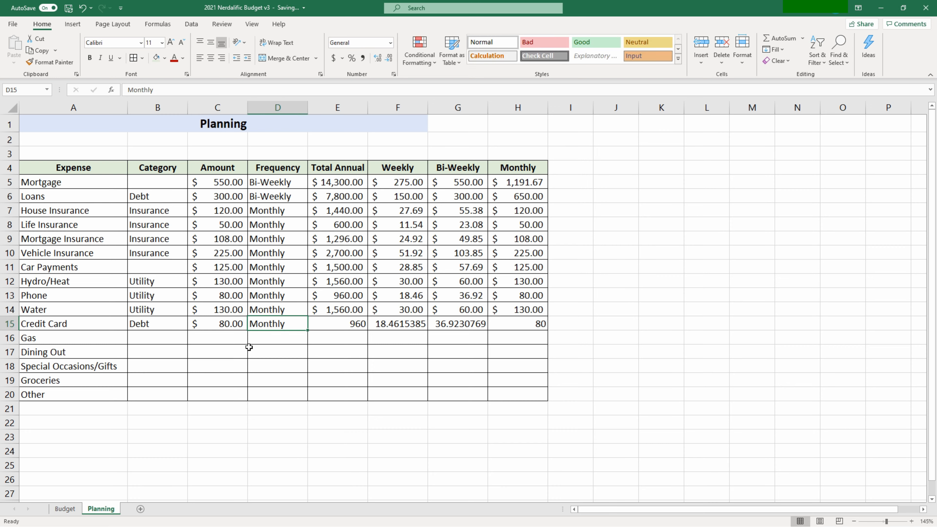
Step: Enter 50 as the Gas amount in C16 and Weekly as its frequency in D16
key("Return")
key("Left")
type("50")
key("Tab")
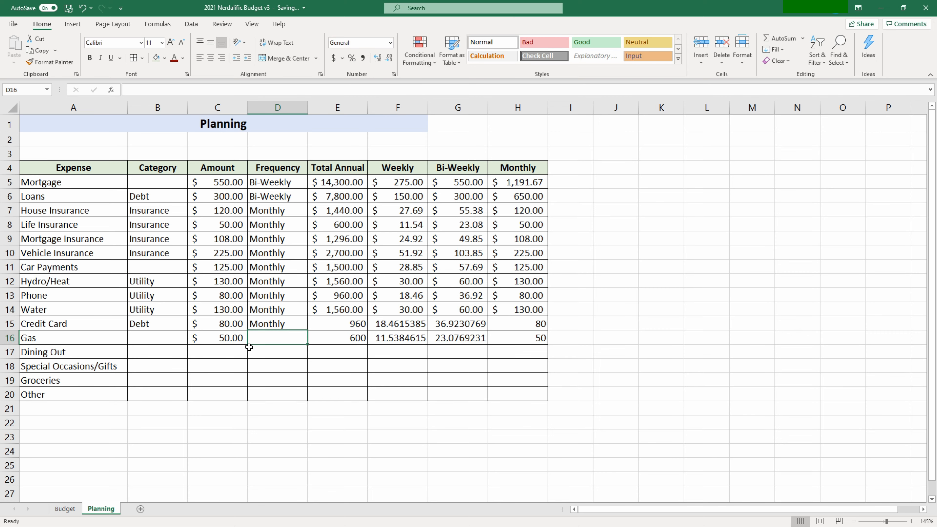
type("Weekly")
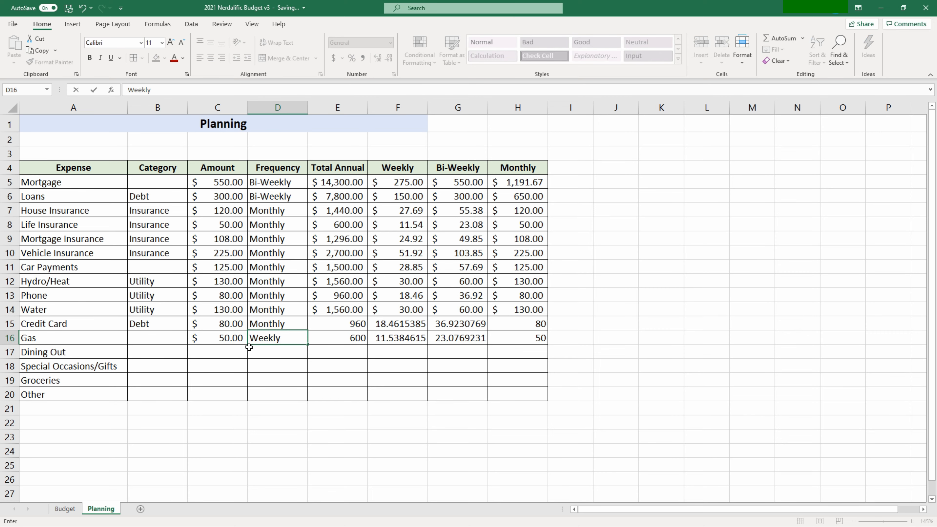
key("Return")
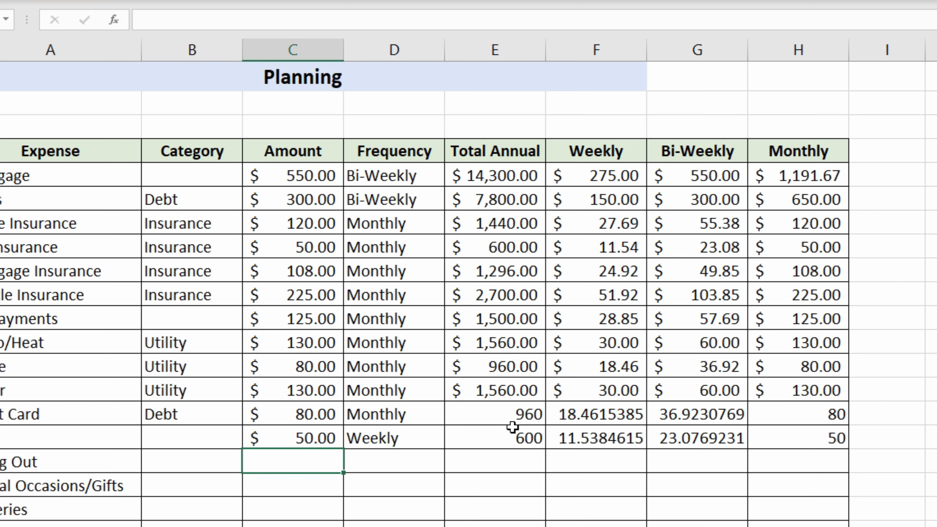
Step: Clear the automatically filled Total Annual formula for Gas in E16
left_click(503, 438)
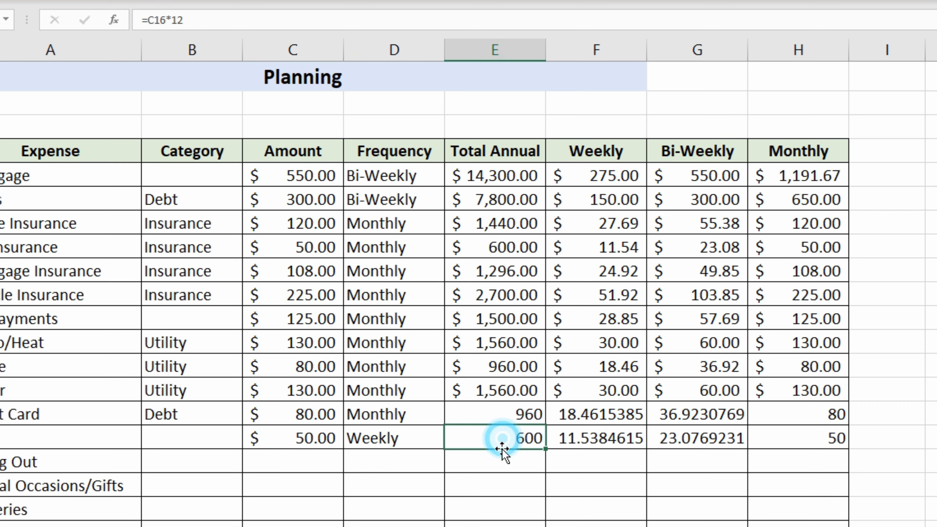
key("Delete")
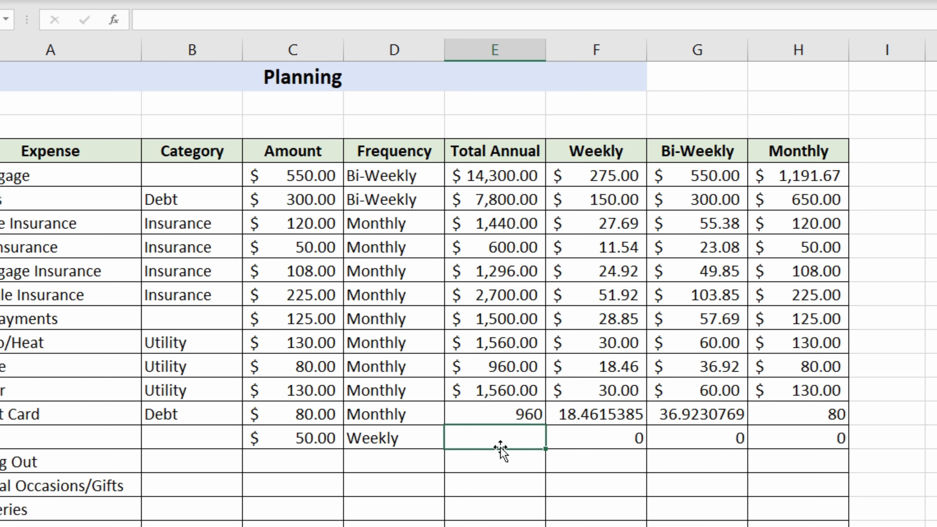
left_click(304, 459)
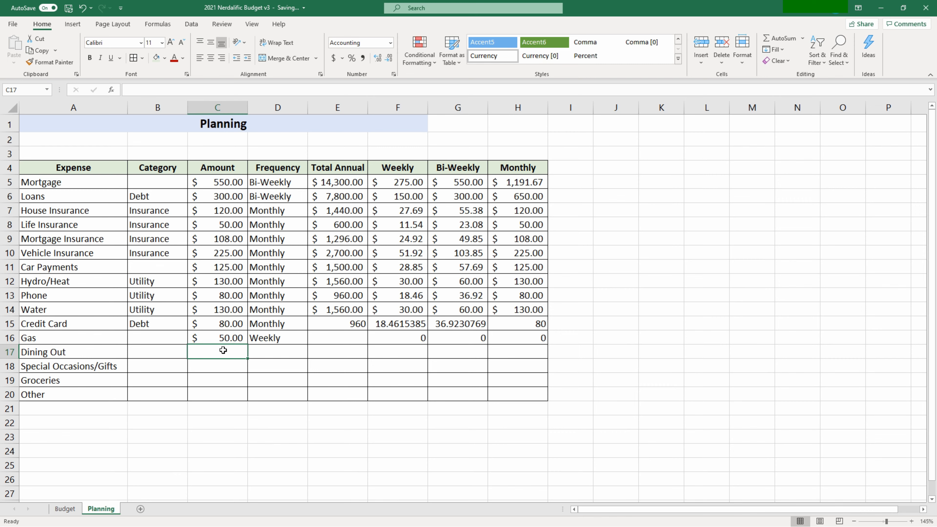
key("Return")
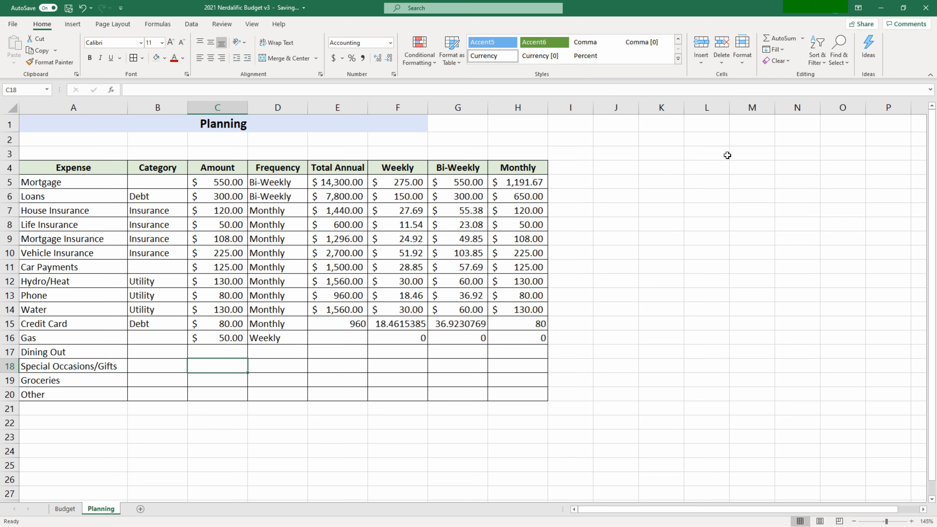
Step: Start a gift calculation table beside the expenses with the headings Name, Amount and QTY in L4:N4
left_click(729, 163)
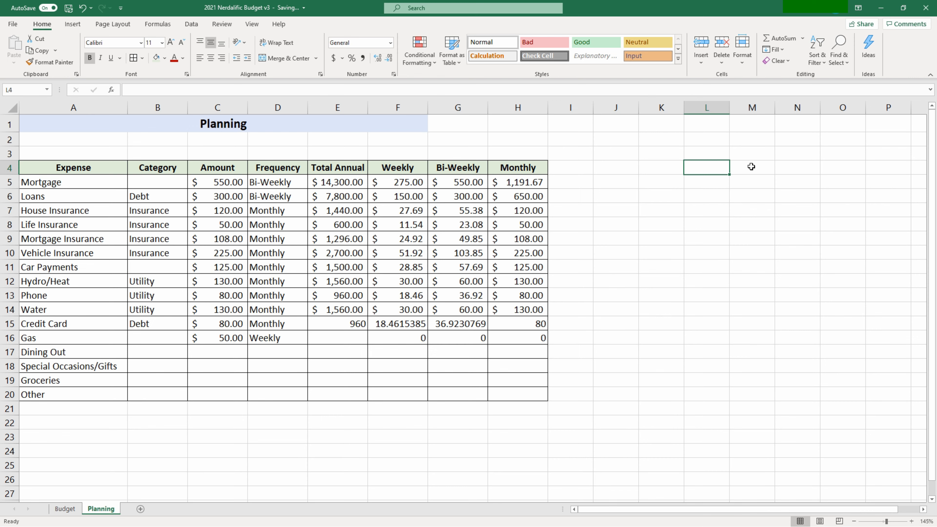
left_click(719, 167)
type("ame")
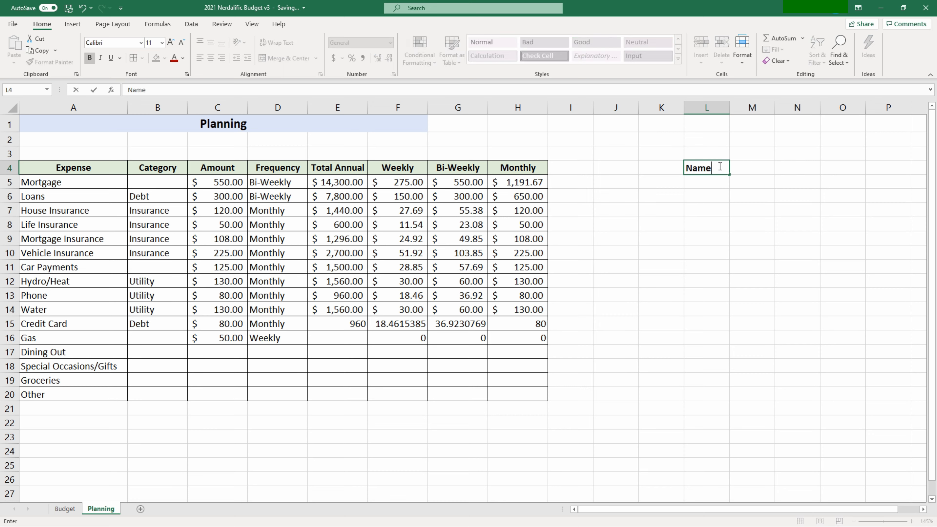
key("Tab")
type("Amount")
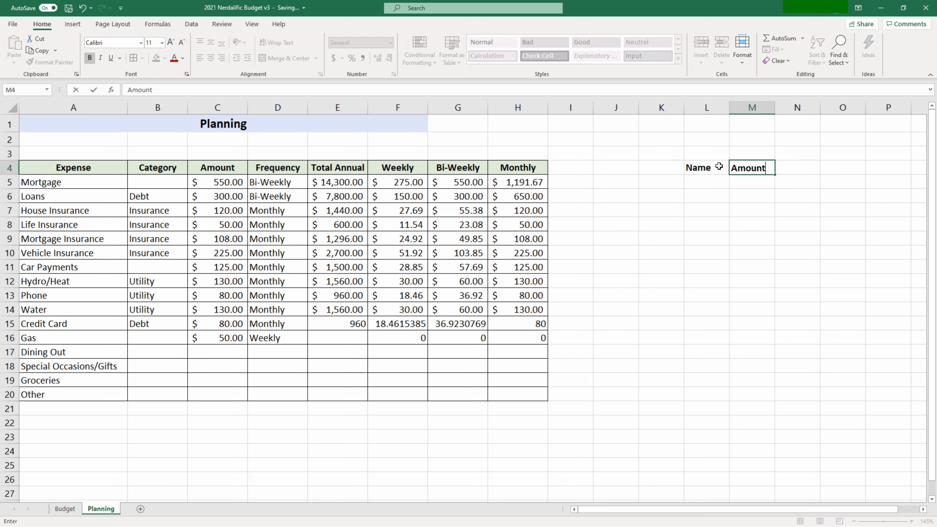
key("Tab")
type("QTY")
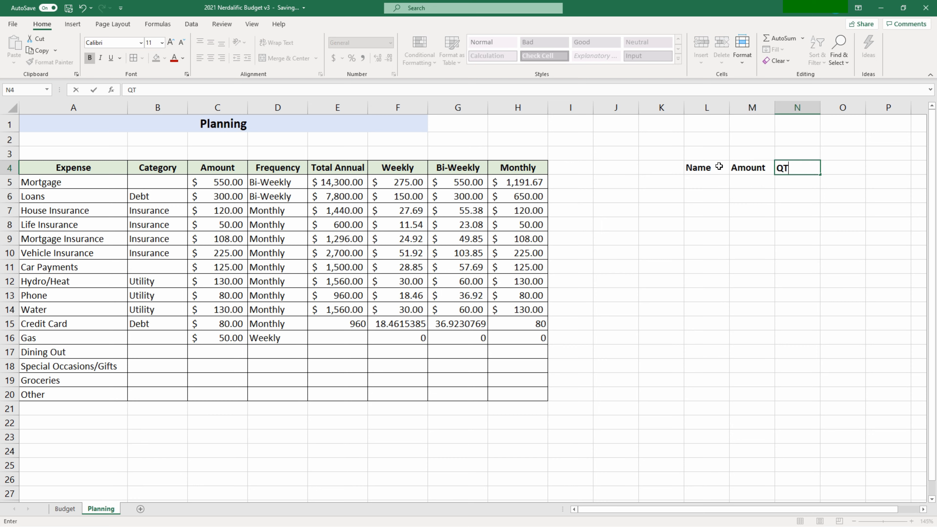
key("Return")
Step: Fill the first gift row with the recipient's first name in L5, 40 as the amount in M5 and 2 as the quantity in N5
type("B")
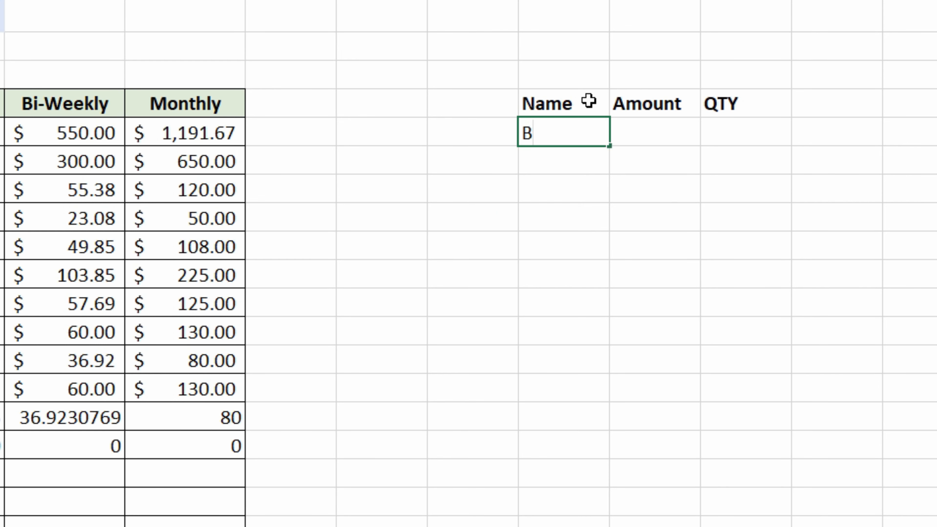
type("renda")
key("Tab")
type("40")
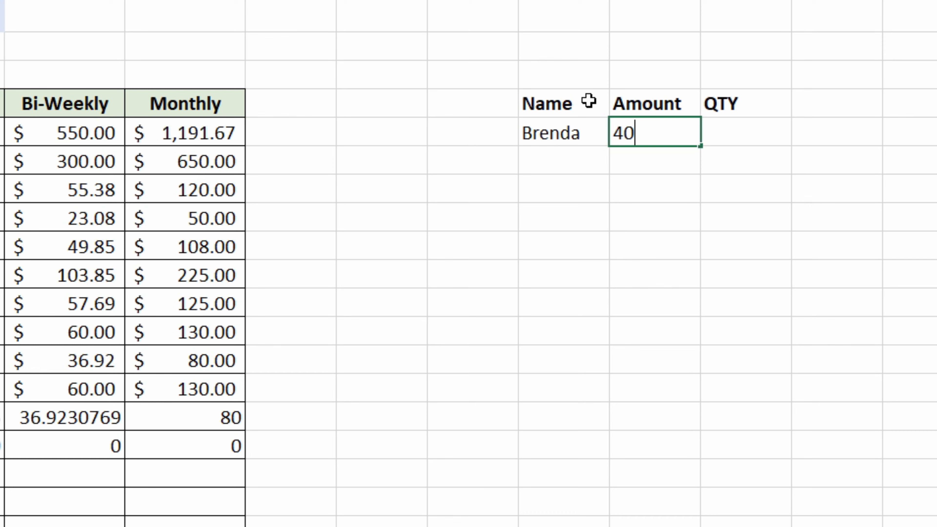
key("Tab")
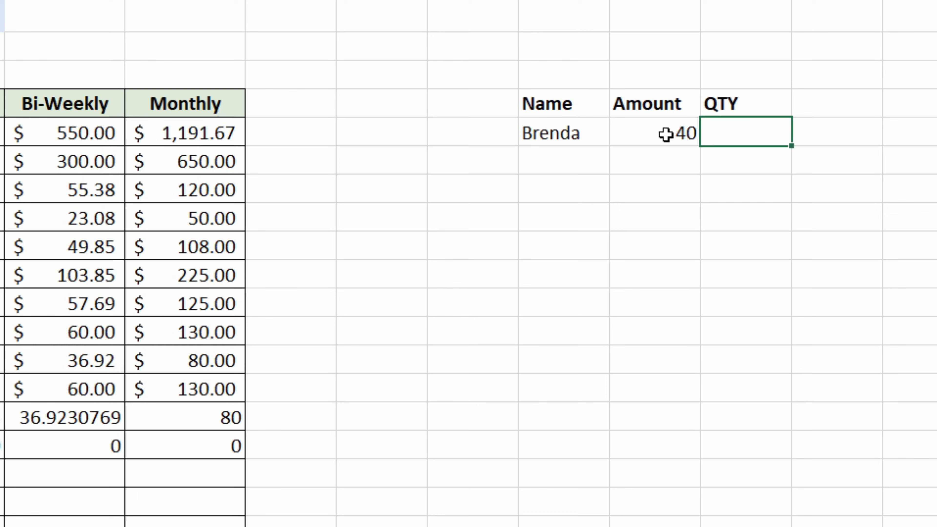
type("2")
key("Return")
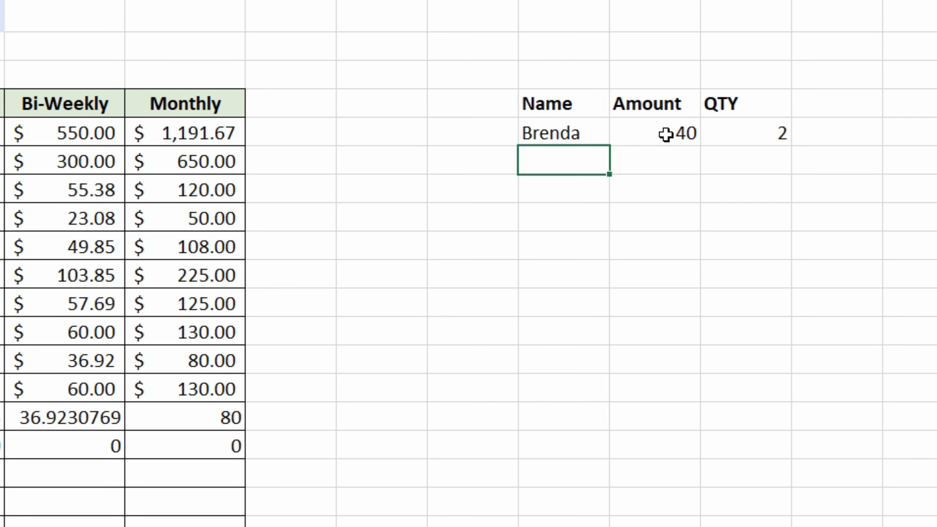
Step: Add a Total heading in O4 and calculate the first recipient's total in O5 with =M5*N5
left_click(829, 113)
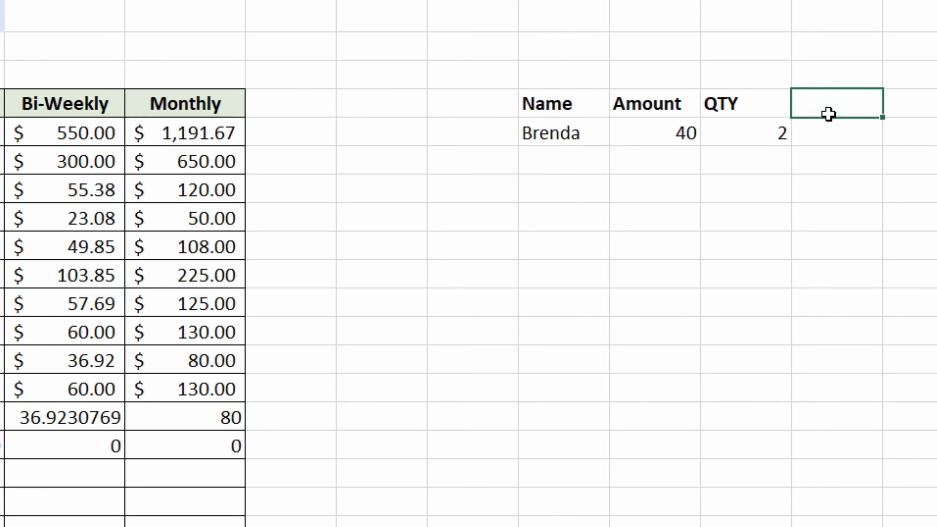
type("Total")
key("Return")
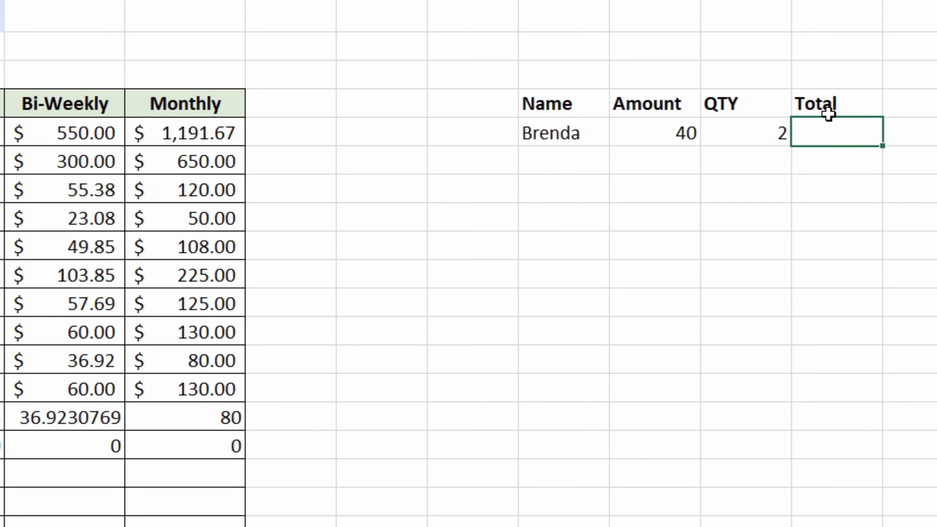
type("=")
left_click(667, 133)
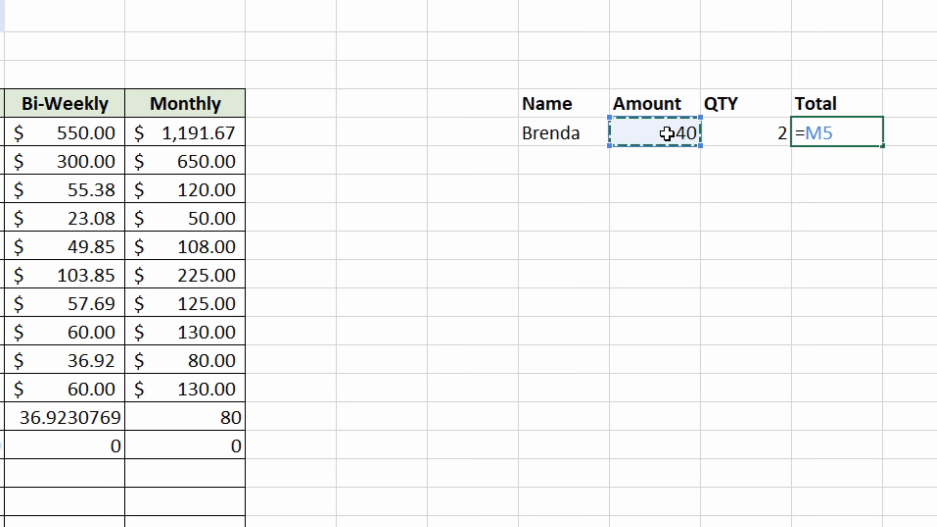
type("*")
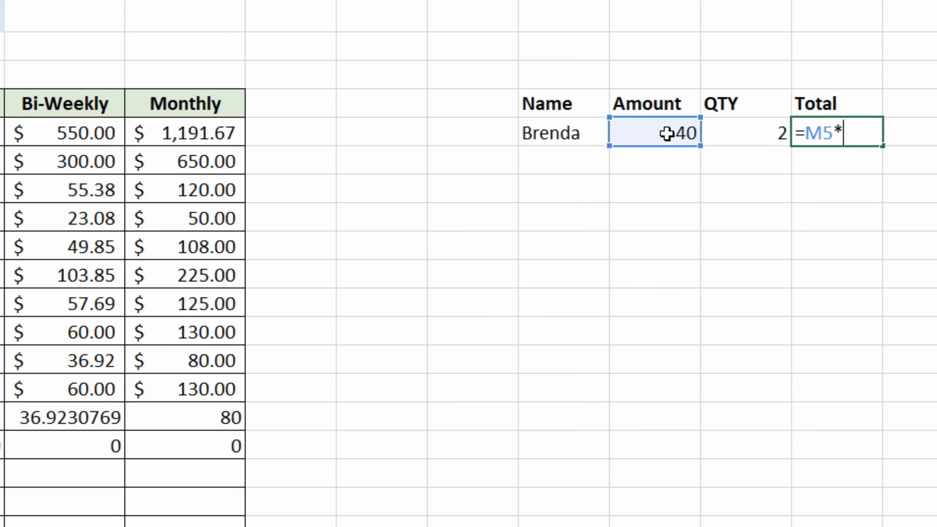
left_click(731, 134)
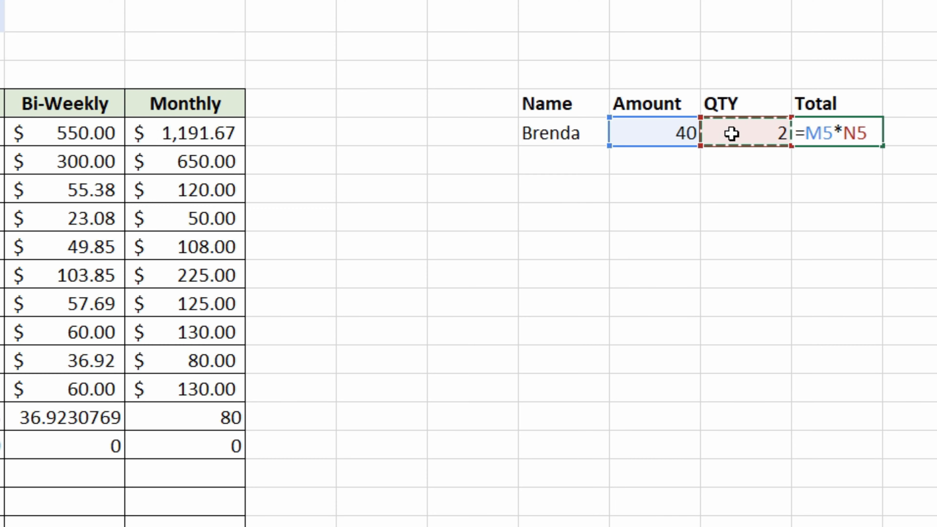
key("Return")
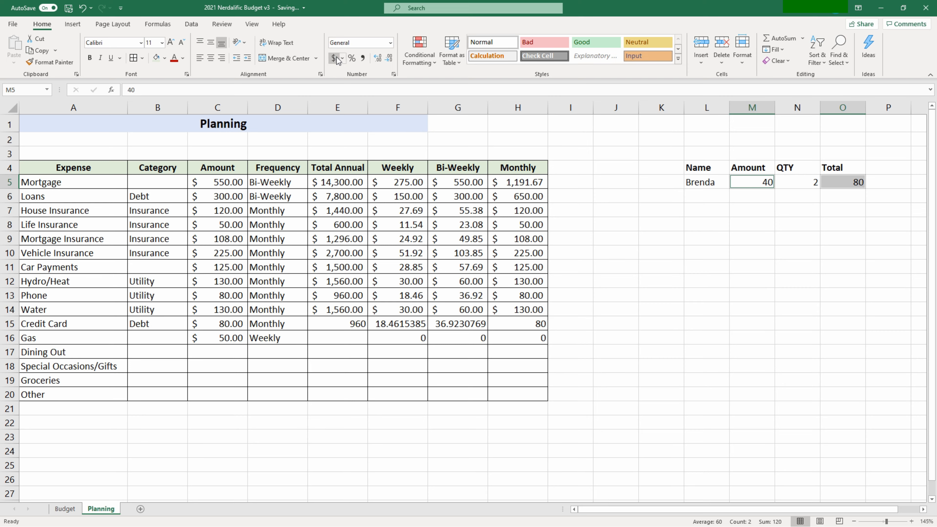
Step: Apply the dollar accounting format to the gift amount in M5 and the total in O5
left_click(333, 58)
left_click(731, 213)
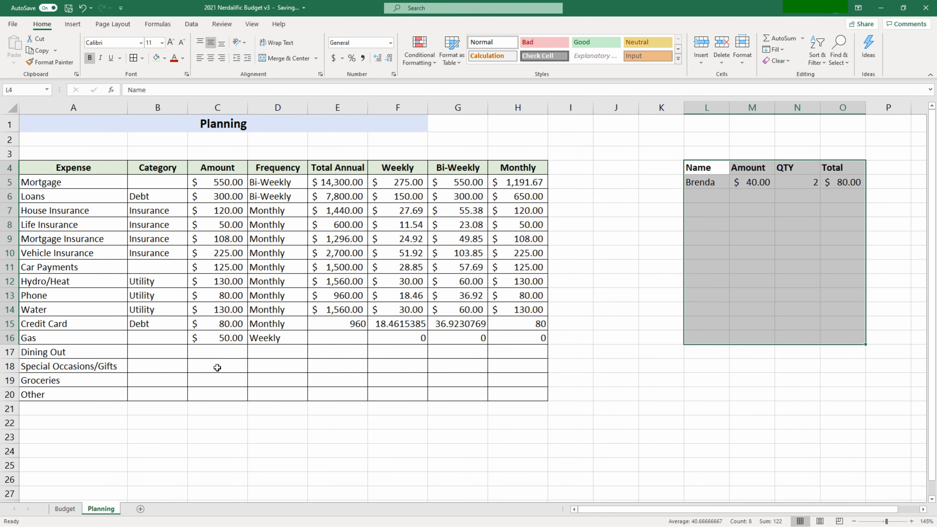
left_click(217, 367)
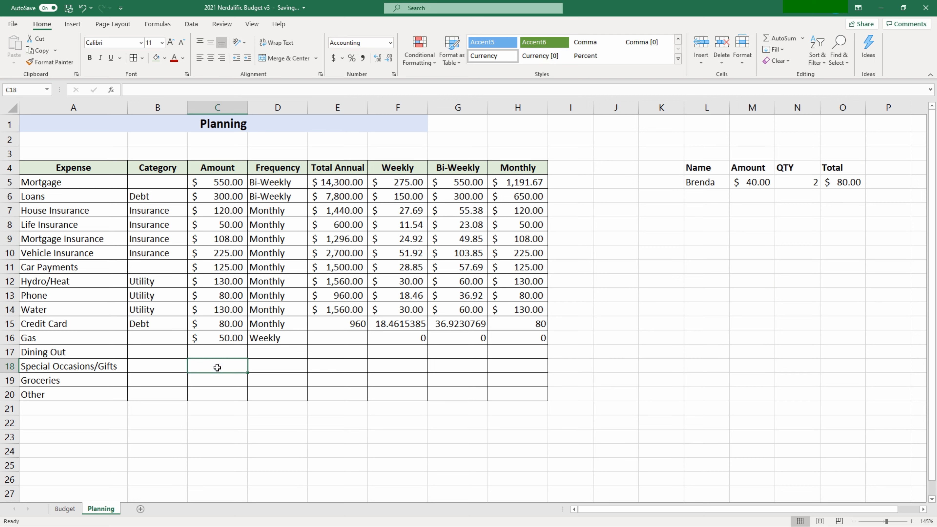
Step: Fill the gift amount, quantity and total from M5:O5 down to row 9 and add up the totals in O10 with =SUM(O5:O9)
left_click(801, 204)
left_click_drag(752, 181, 864, 242)
left_click(842, 255)
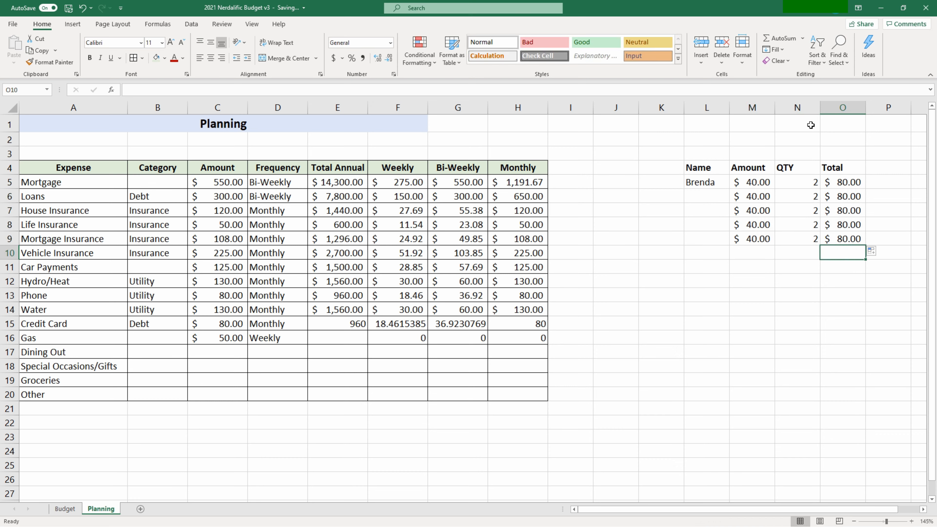
left_click(782, 38)
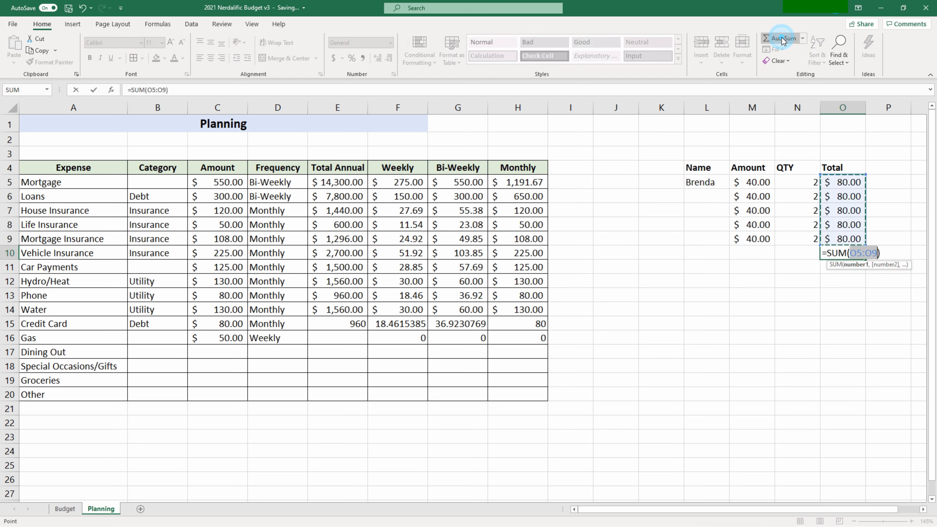
key("Return")
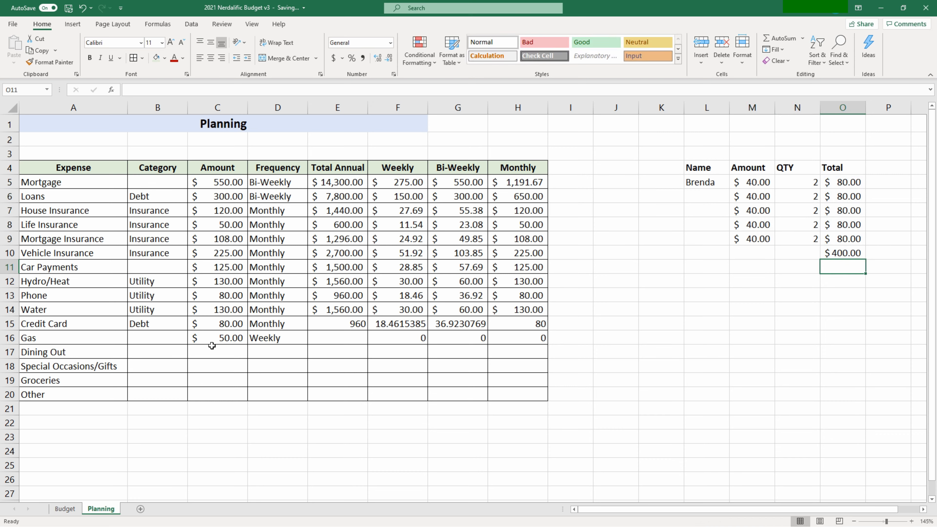
Step: Enter 400 as the Special Occasions/Gifts amount in C18, Year as its frequency in D18 and 400 as its Total Annual in E18
left_click(217, 360)
type("400")
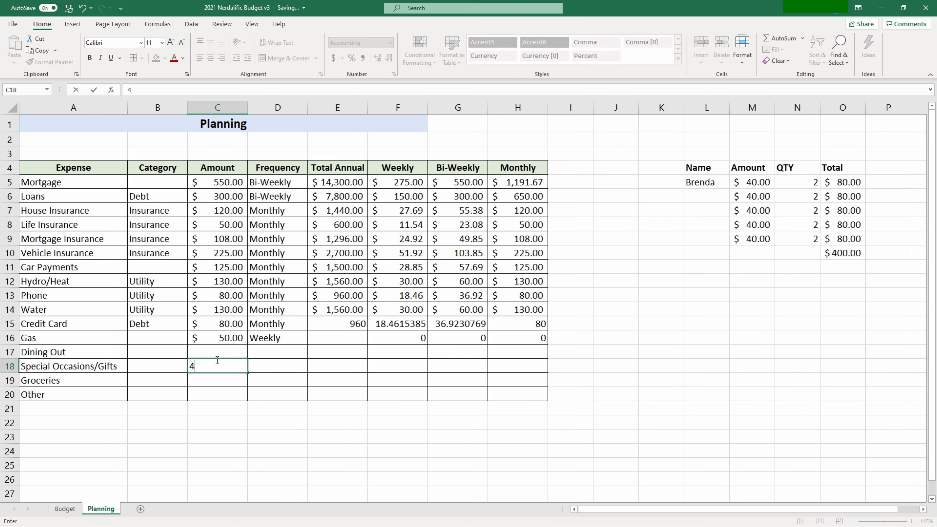
key("Return")
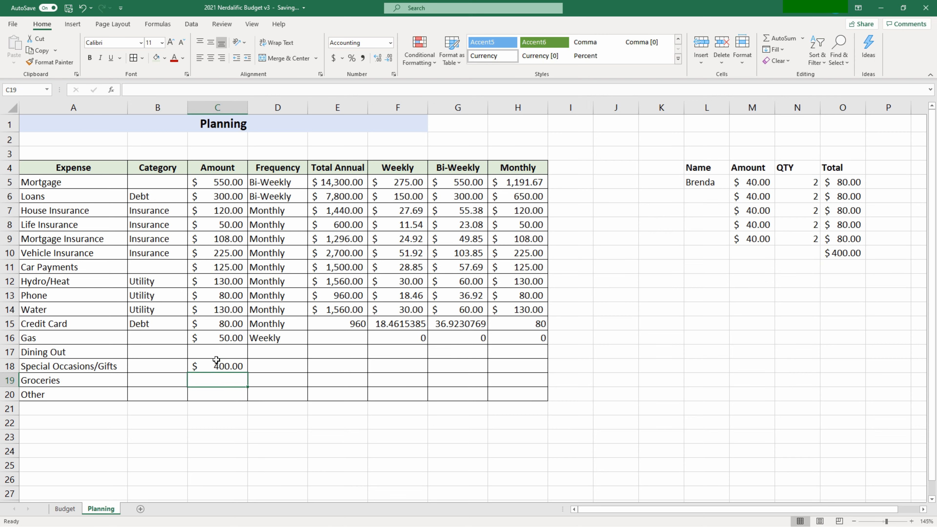
left_click(275, 367)
type("Year")
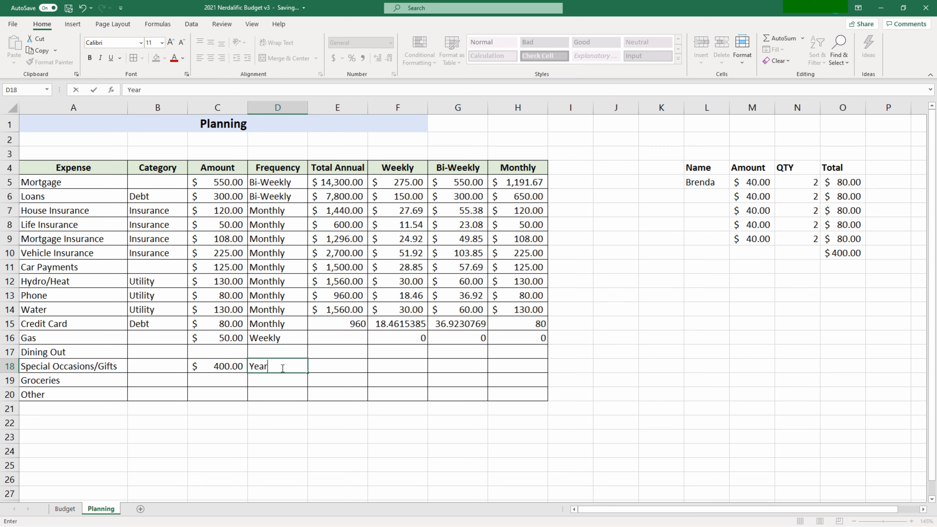
key("Tab")
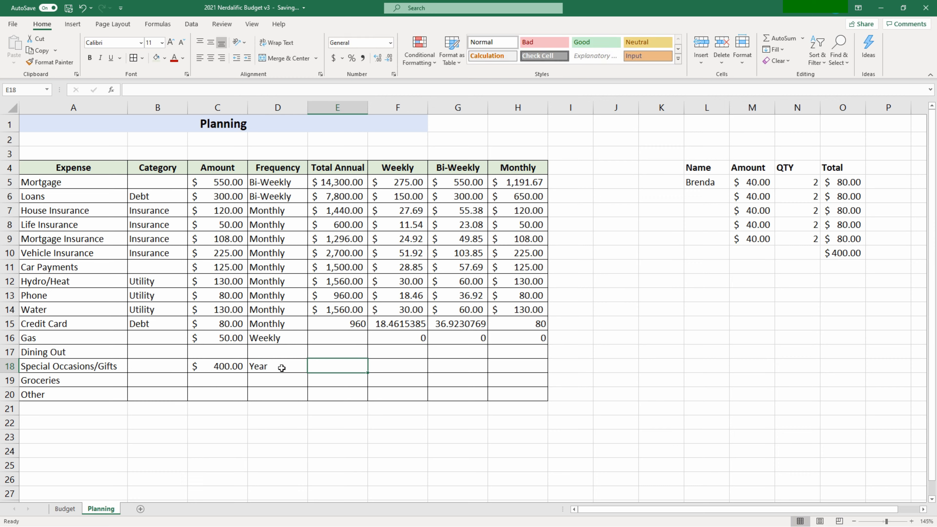
key("Left")
key("Left")
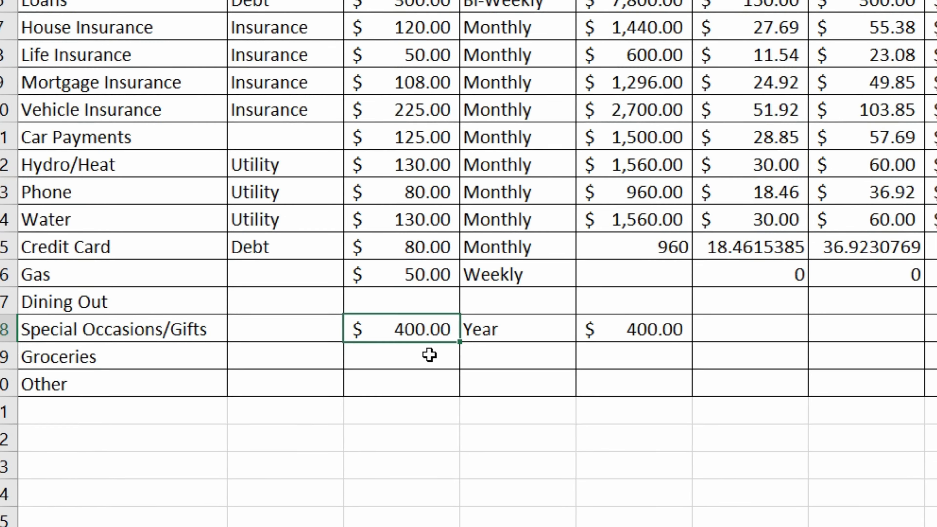
left_click(429, 355)
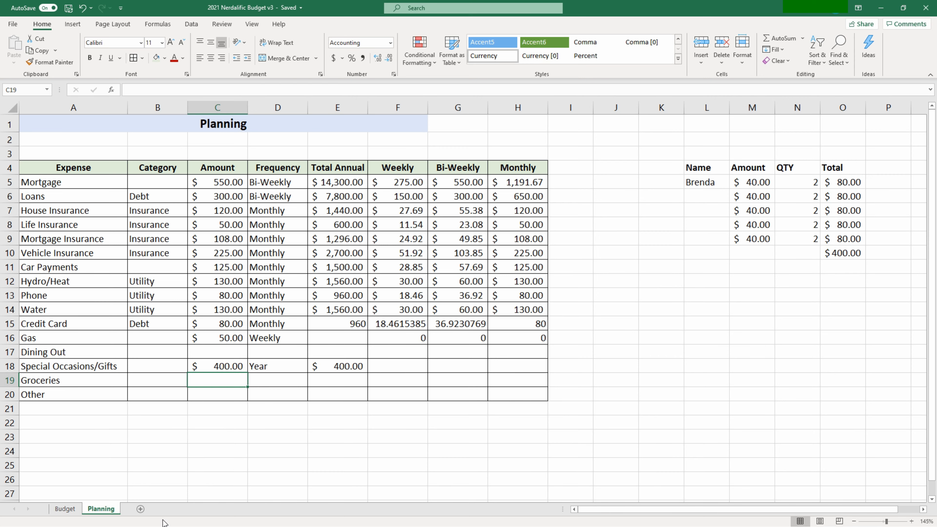
Step: Examine the Income 1, Income 2 and Income 3 amounts in row 6 of the Budget sheet
left_click(66, 509)
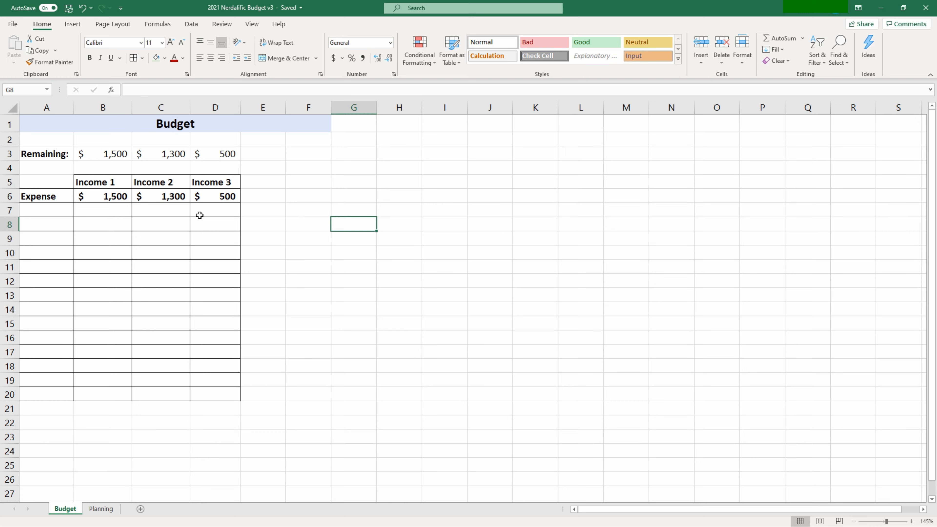
left_click_drag(104, 197, 155, 192)
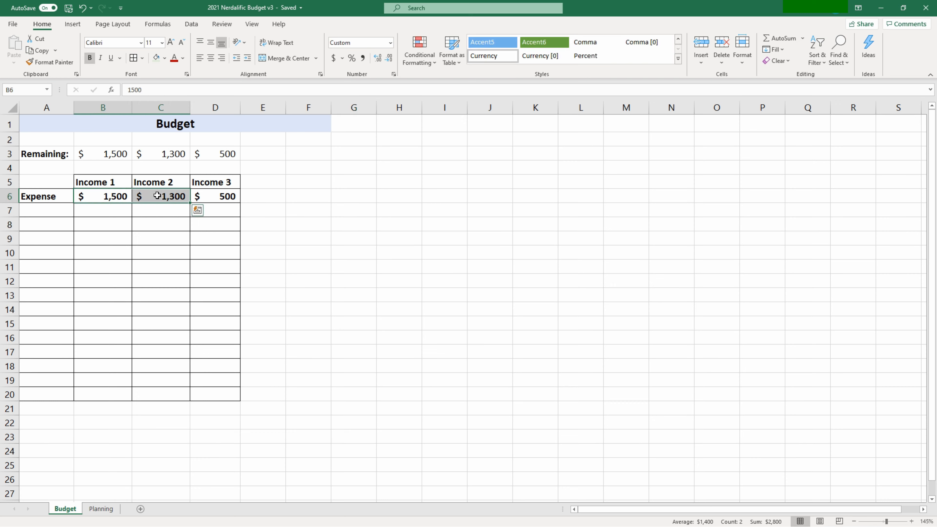
left_click(221, 195)
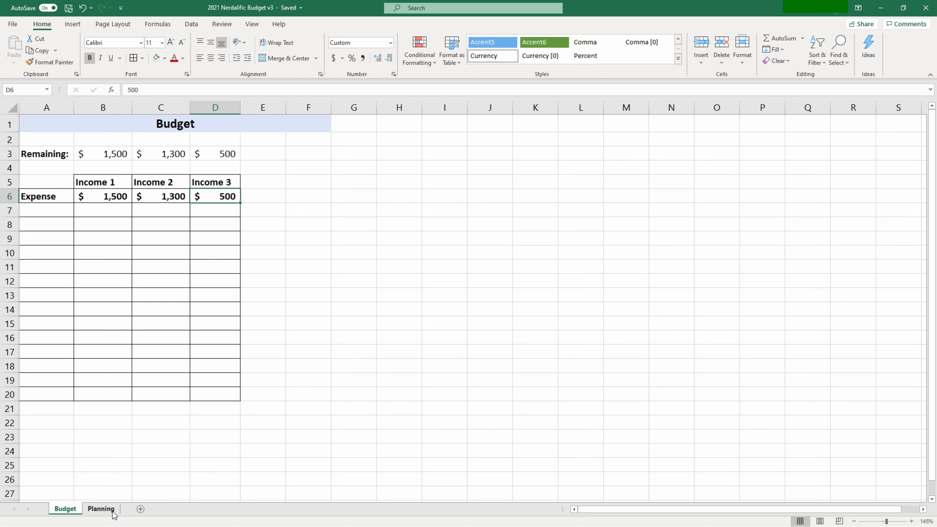
Step: On the Planning sheet, enter 300 as the Groceries amount in C19 and Bi-Weekly as its frequency in D19
left_click(101, 510)
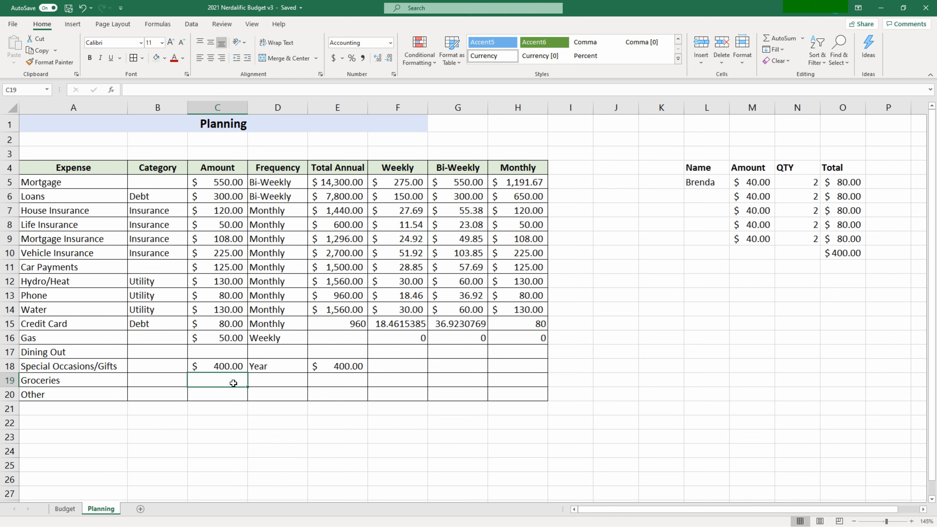
type("300")
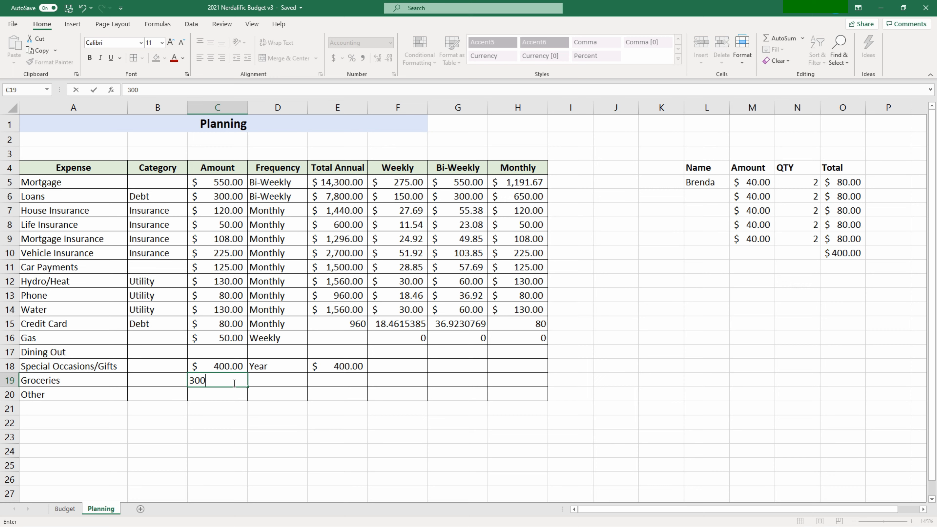
key("Tab")
type("Bi-")
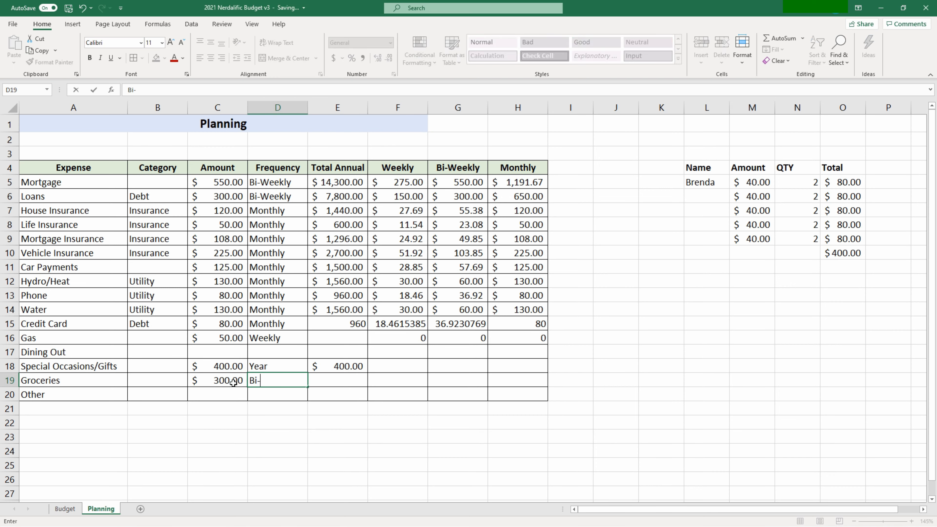
type("Weekly")
key("Tab")
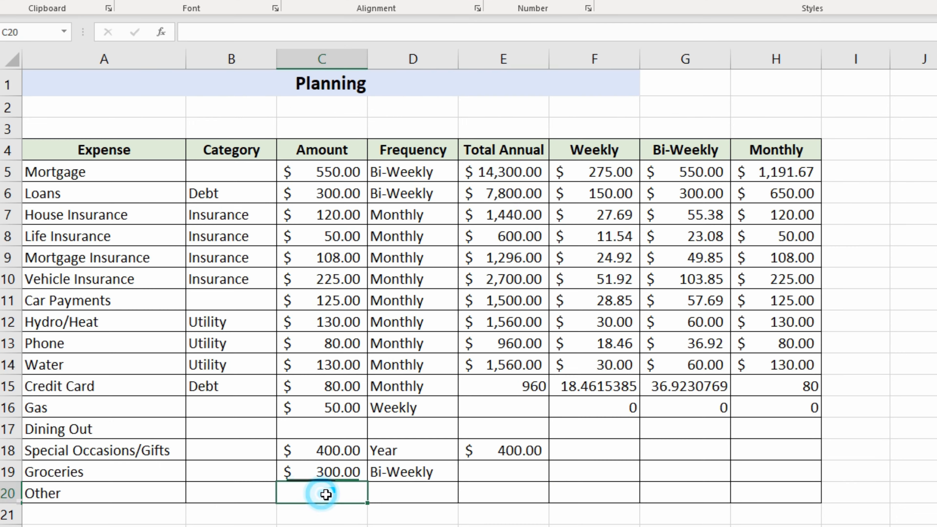
Step: Enter 20 as the Other expense amount in C20 and Monthly as its frequency in D20
left_click(216, 395)
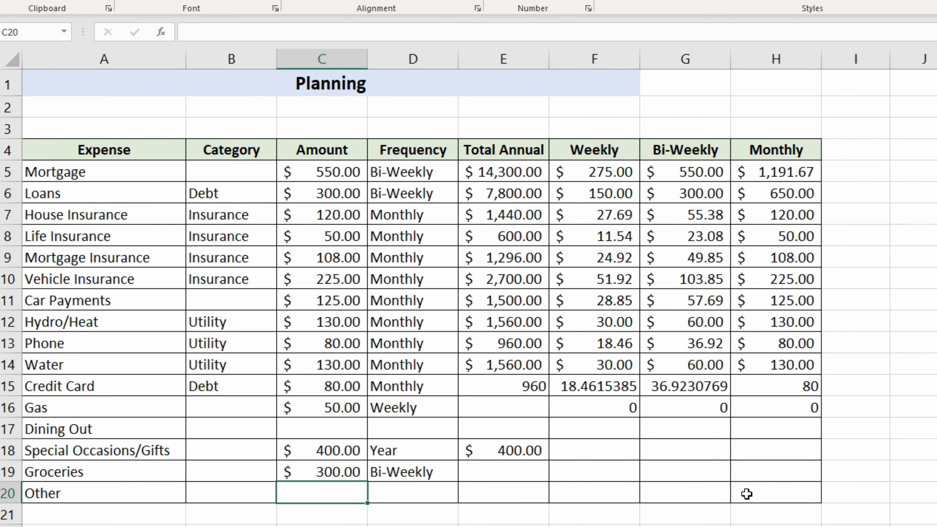
type("20")
key("Tab")
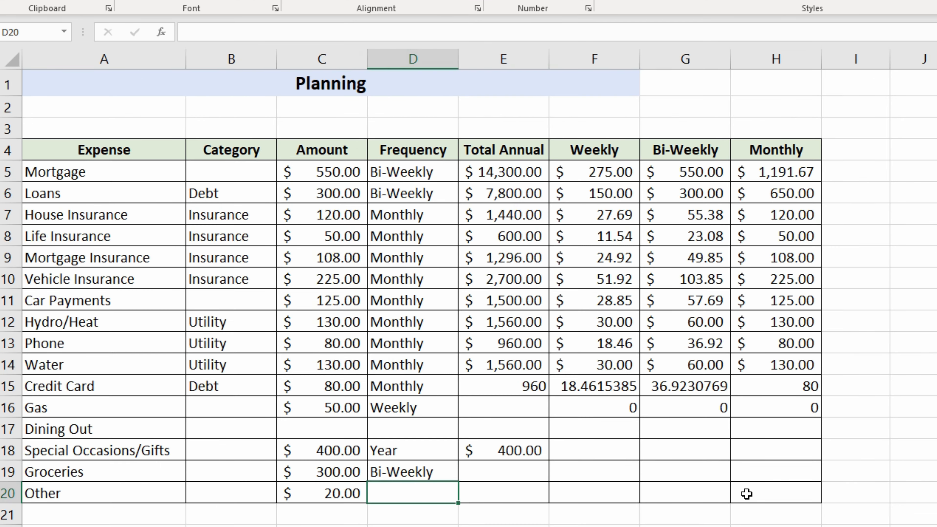
type("Monthly")
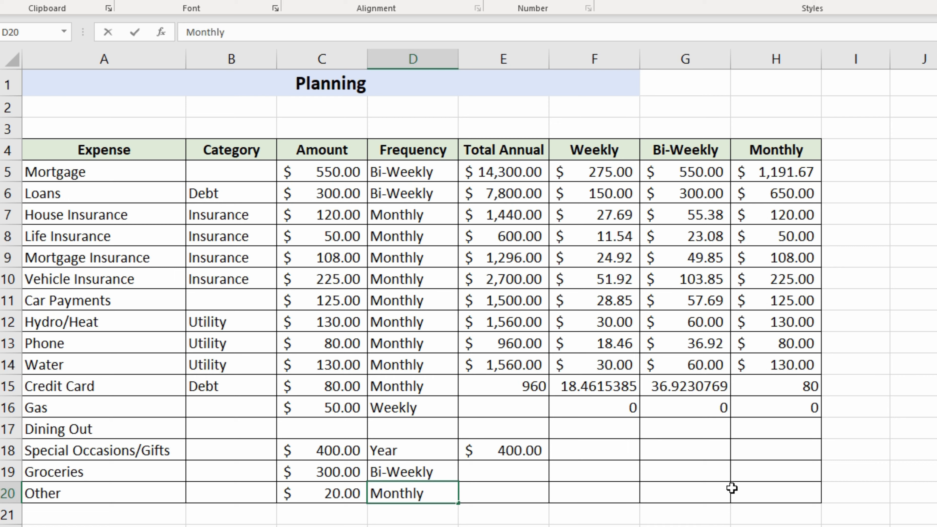
key("Tab")
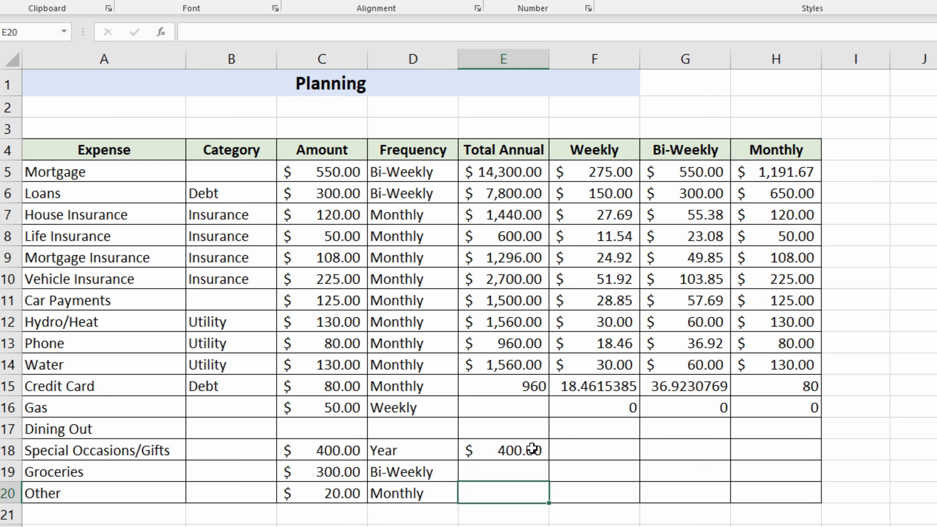
Step: Calculate the Total Annual cost of Gas in E16 with the formula =C16*52
left_click(520, 413)
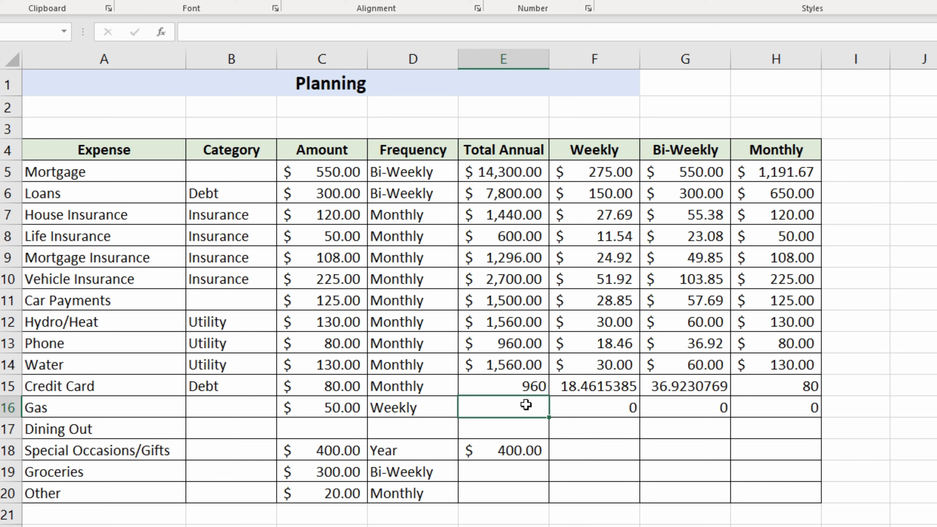
type("=")
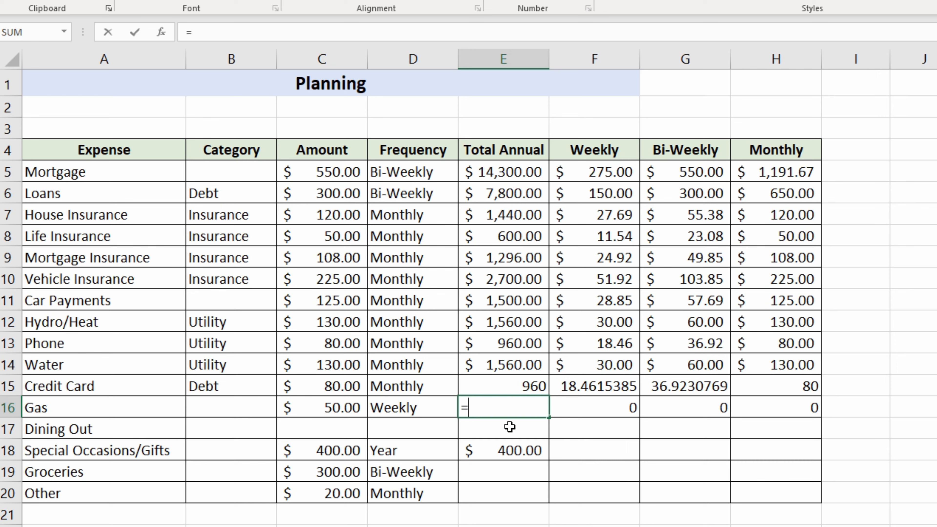
left_click(347, 408)
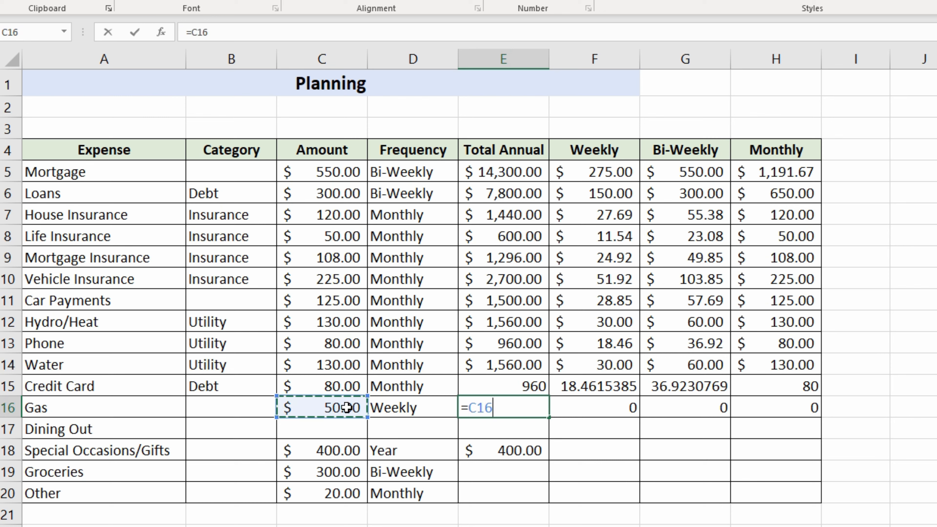
type("*52")
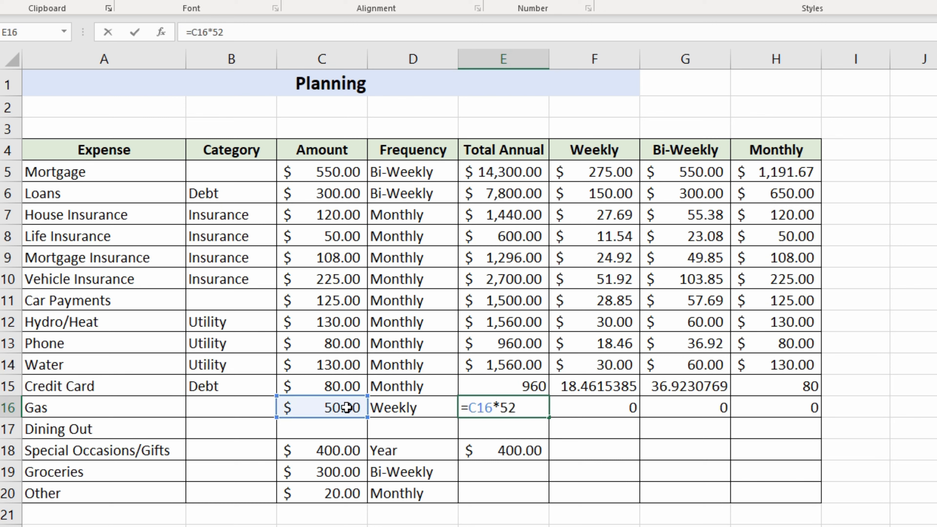
key("Return")
key("Up")
Step: Enter 60 as the Dining Out amount in C17 and Bi-Weekly as its frequency in D17
left_click(336, 429)
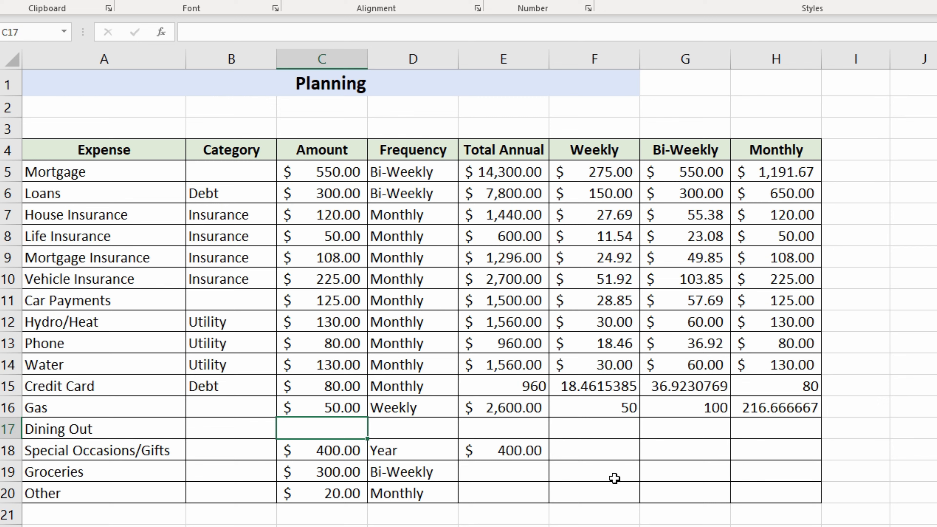
type("60")
key("Tab")
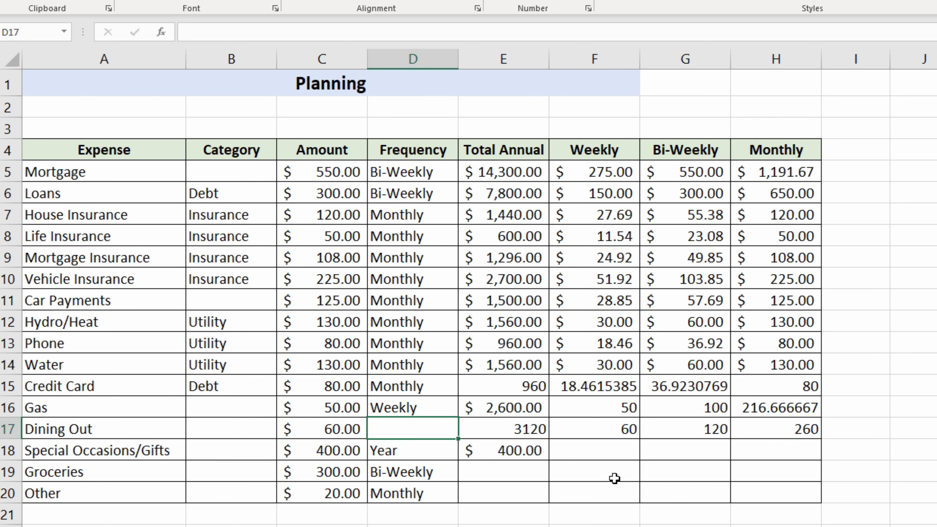
type("Bi-Weekly")
key("Tab")
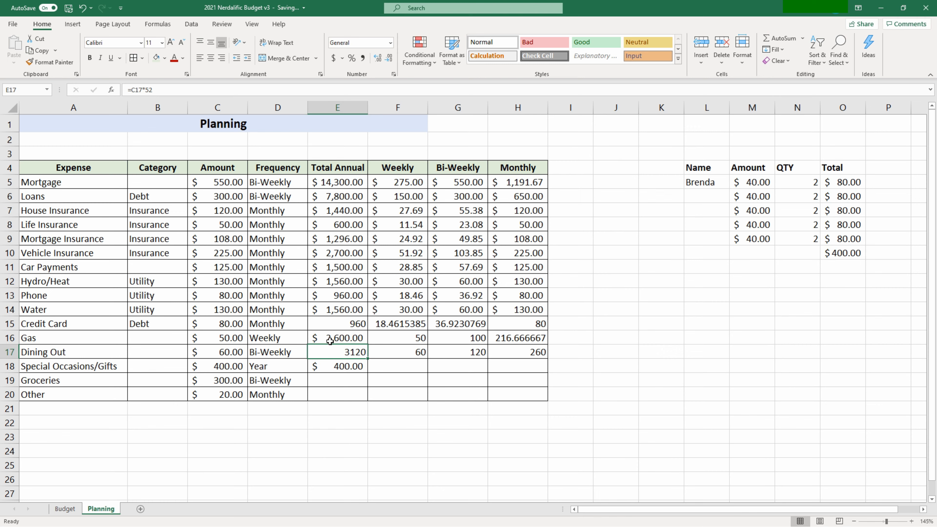
Step: Apply the dollar accounting format to the annual, weekly, bi-weekly and monthly costs in E15:H20
left_click(333, 58)
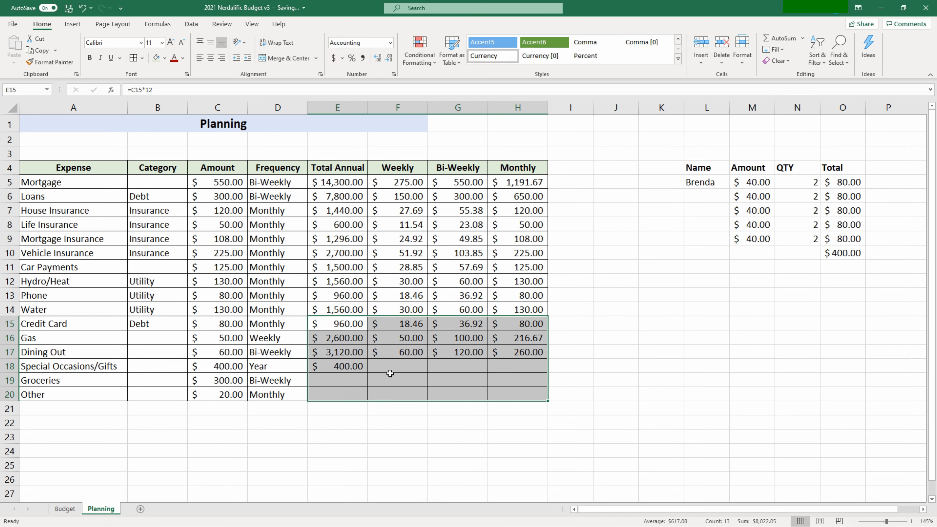
left_click(347, 379)
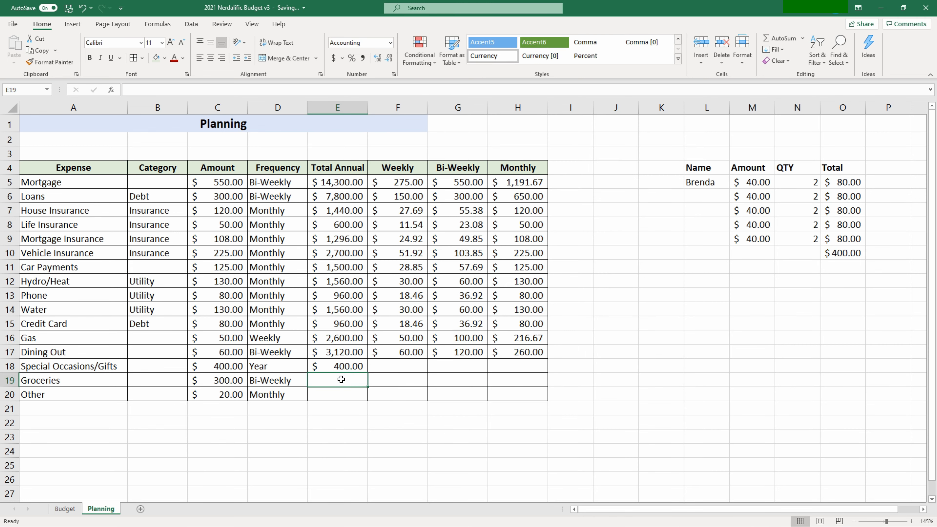
left_click(343, 352)
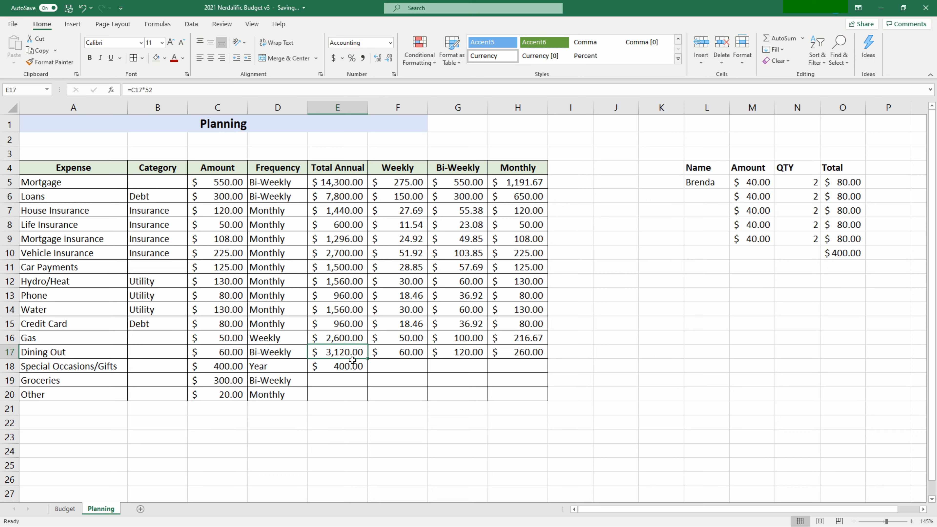
Step: Copy the Mortgage's bi-weekly Total Annual formula from E5 to Dining Out in E17 and Groceries in E19
left_click(349, 183)
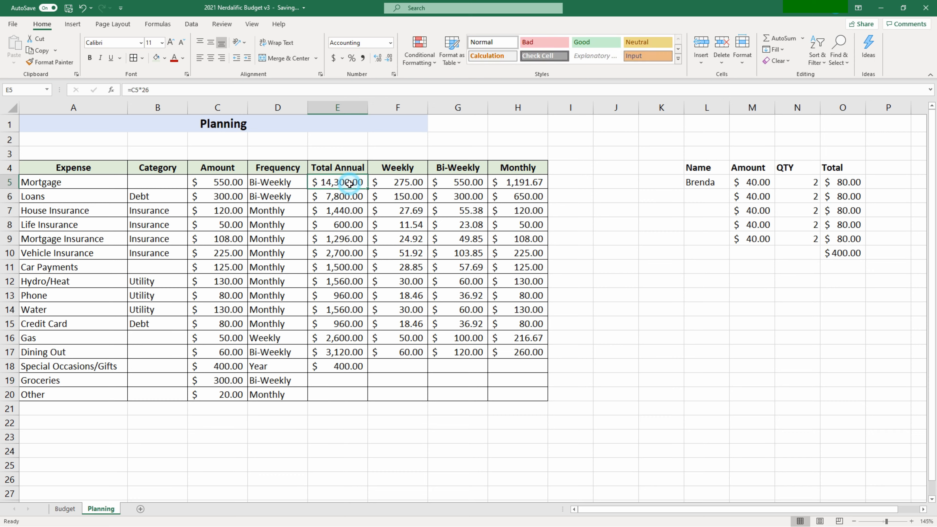
key("ctrl+c")
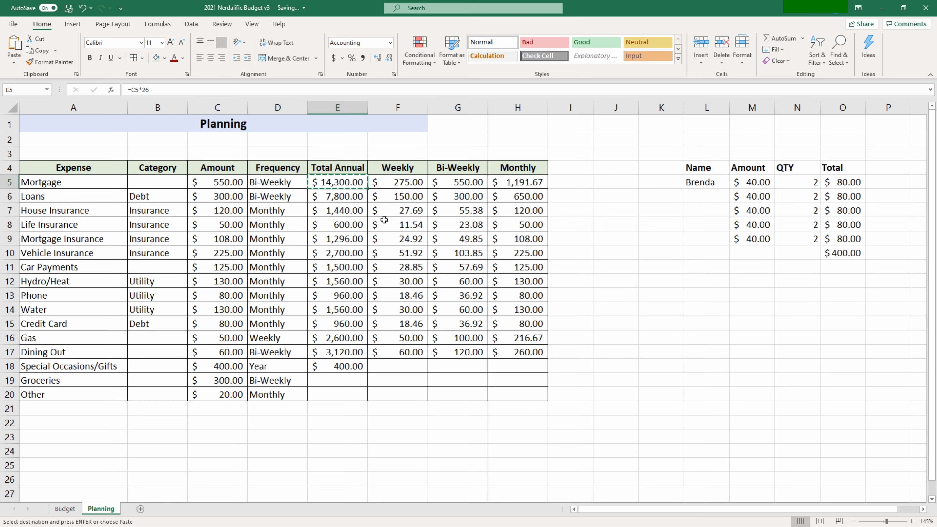
left_click(333, 354)
key("ctrl+v")
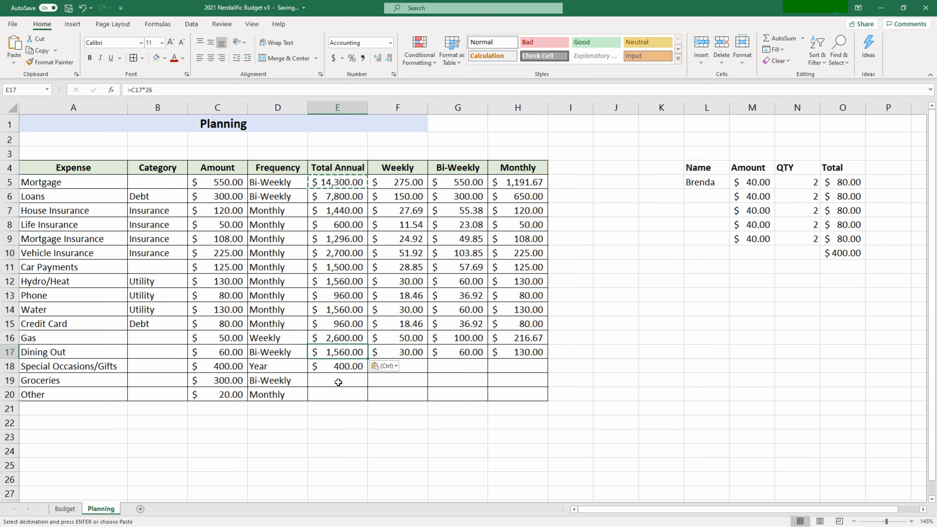
left_click(338, 382)
key("ctrl+v")
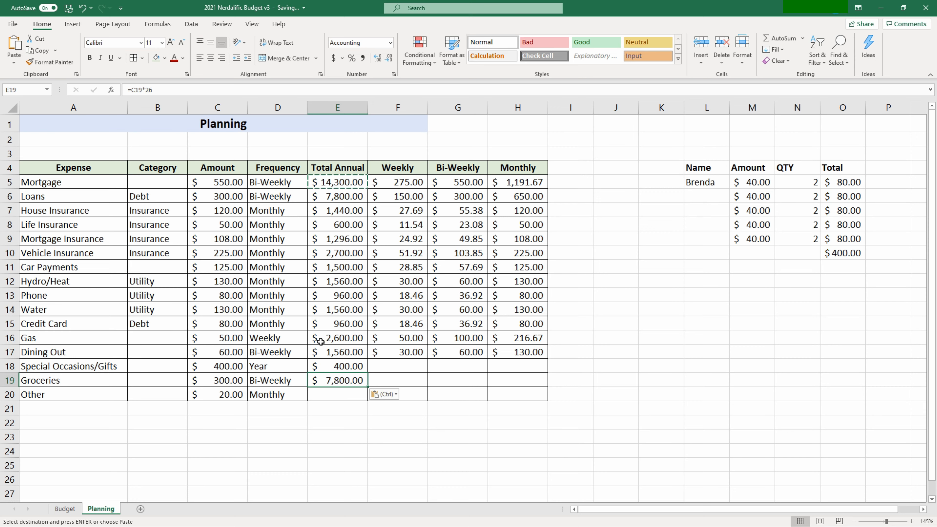
Step: Copy the Credit Card's monthly Total Annual formula from E15 to the Other expense in E20
left_click(331, 328)
key("ctrl+c")
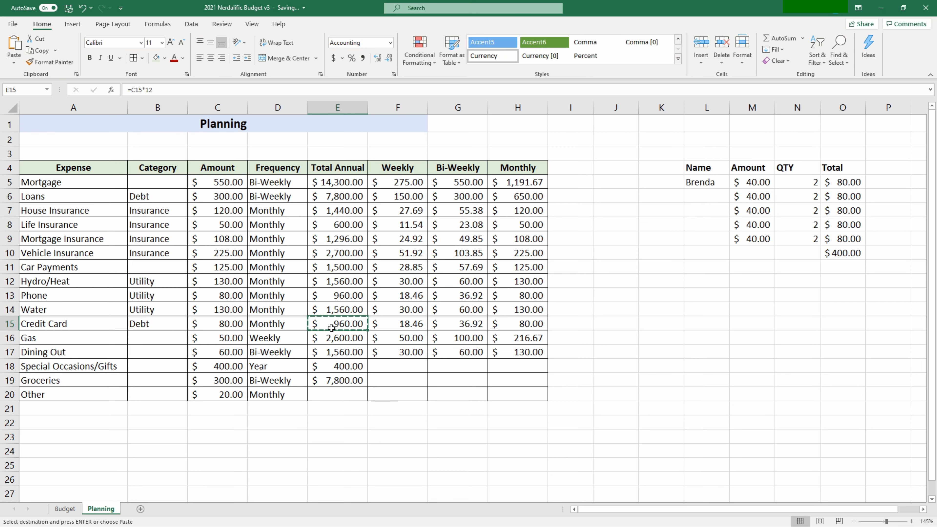
left_click(339, 394)
key("ctrl+v")
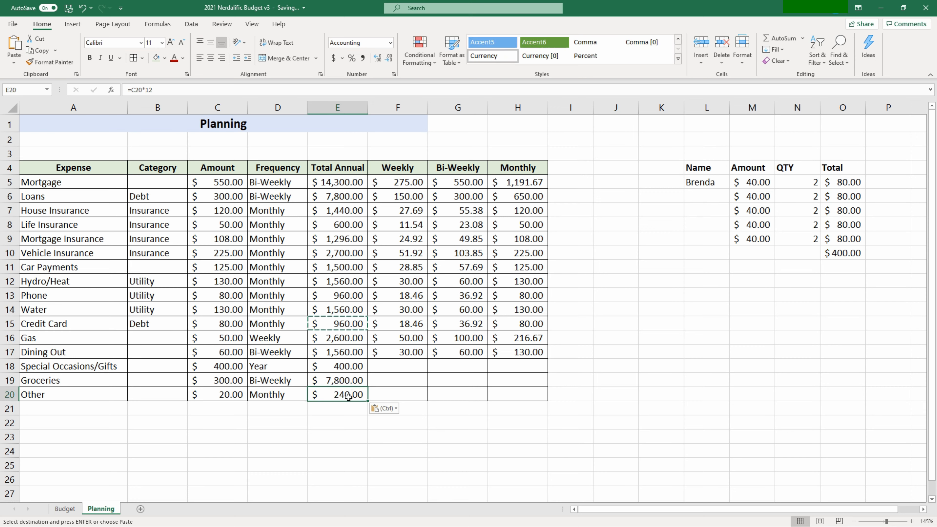
Step: Fill the Dining Out weekly, bi-weekly and monthly formulas in F17:H17 down to row 20
left_click_drag(416, 353, 511, 353)
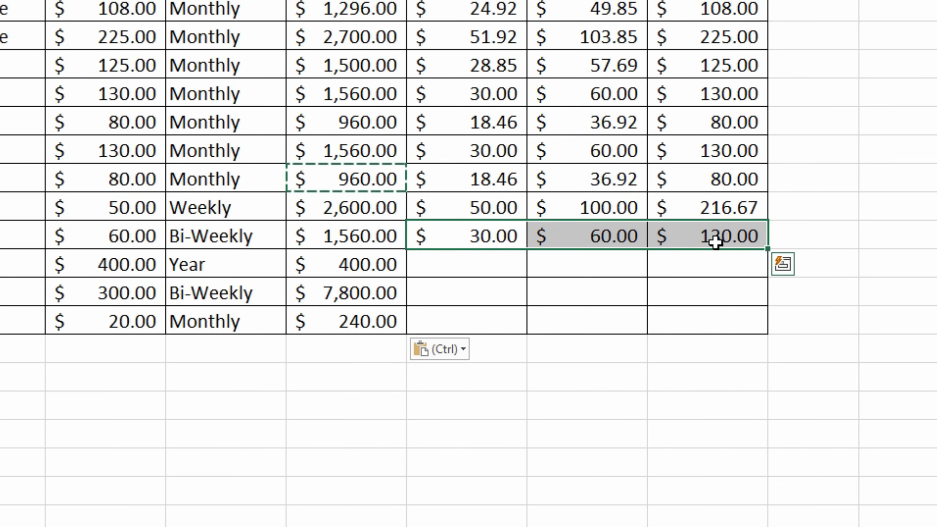
double_click(770, 251)
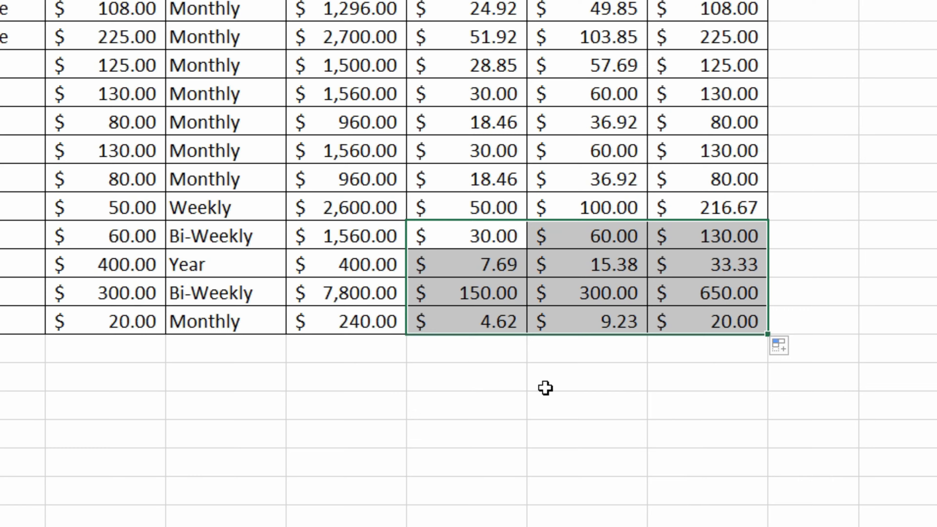
left_click(545, 388)
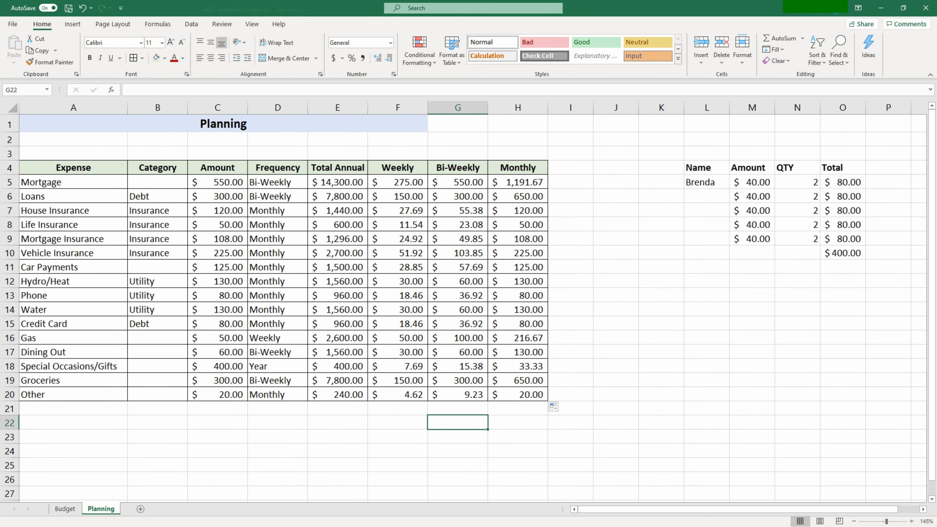
left_click(616, 408)
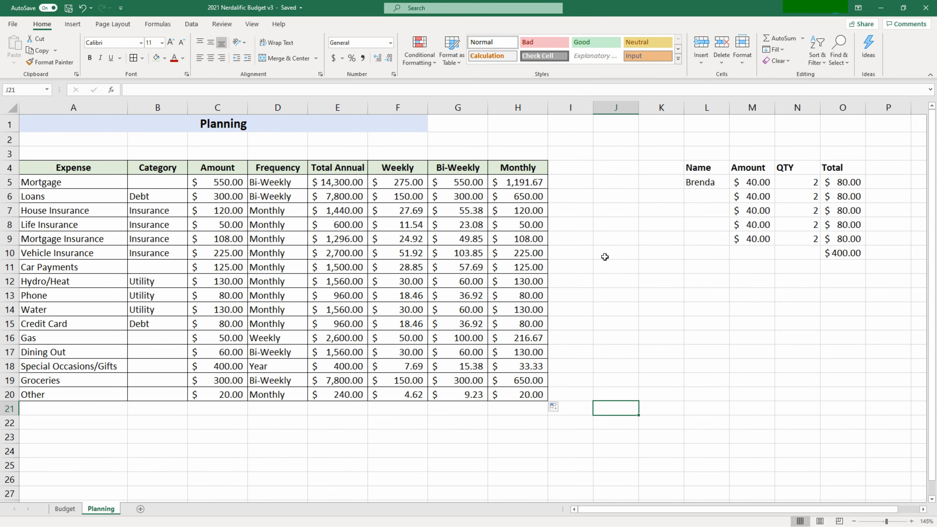